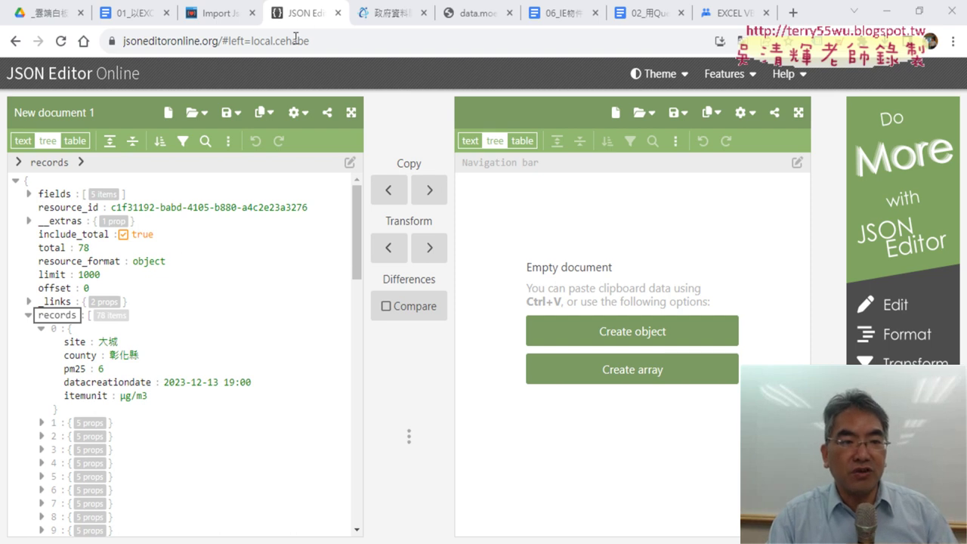
Step: Re-expand the JSON tree to records item 0's five fields, then bring up the VBA editor
left_click(17, 183)
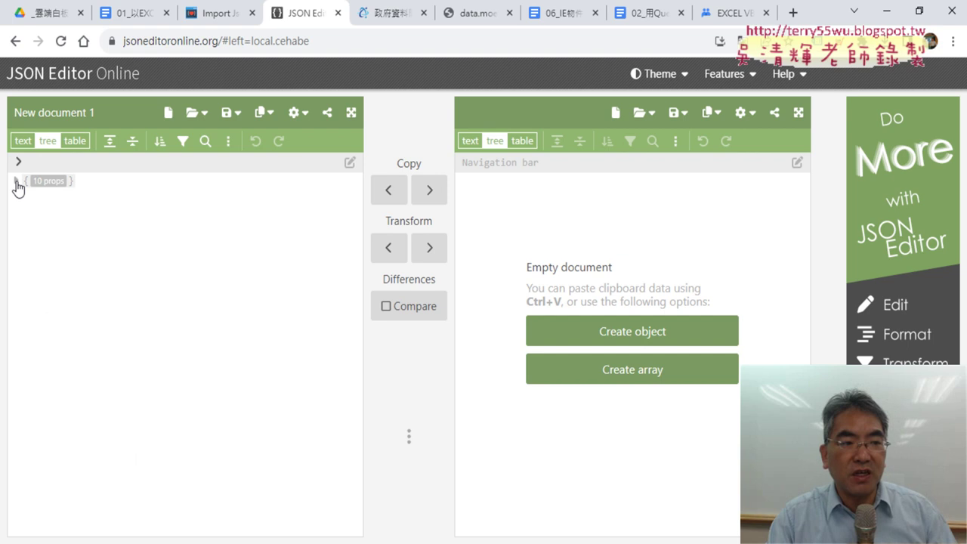
left_click(16, 182)
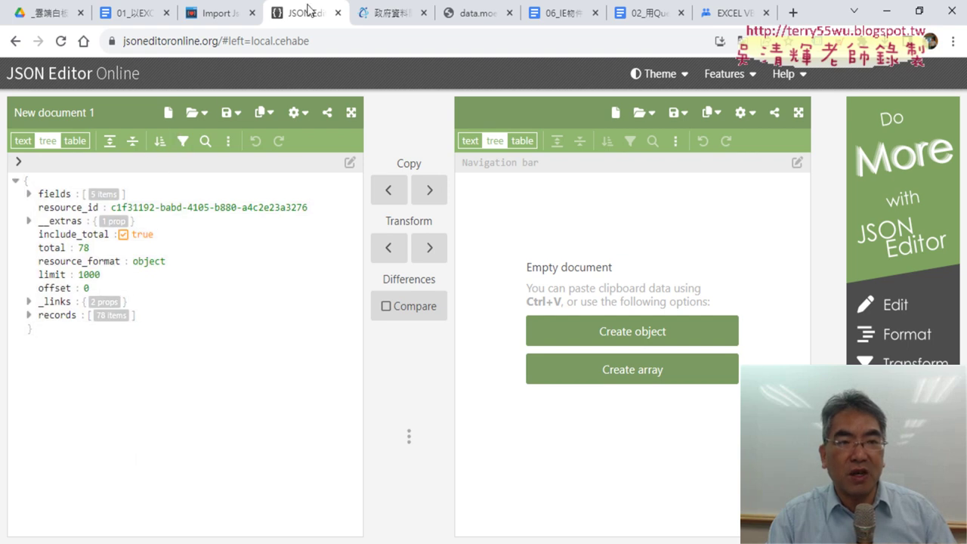
mouse_move(529, 9)
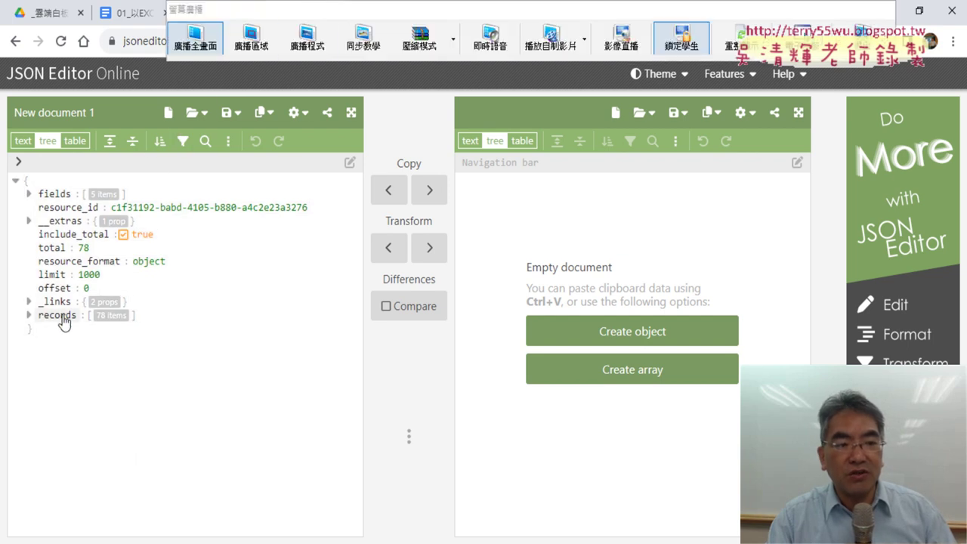
left_click(29, 316)
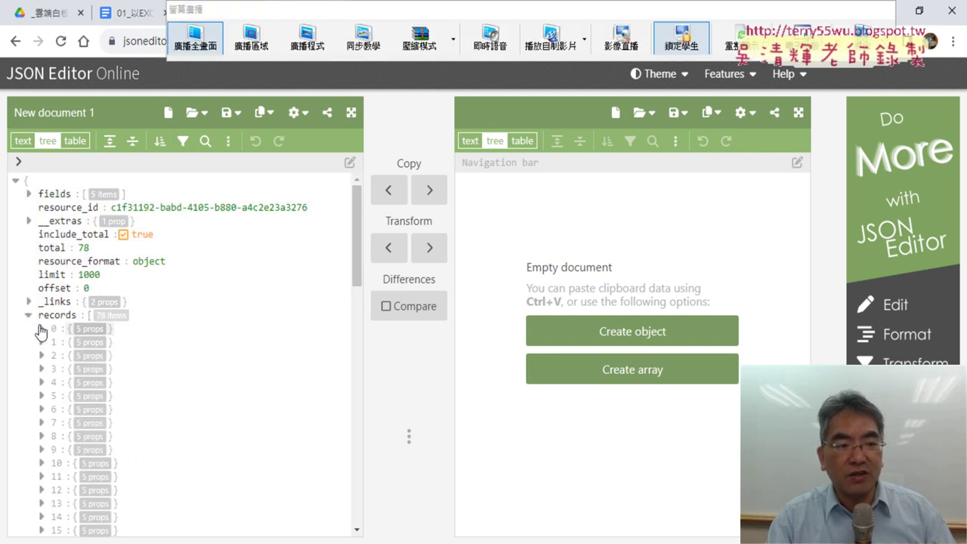
left_click(42, 329)
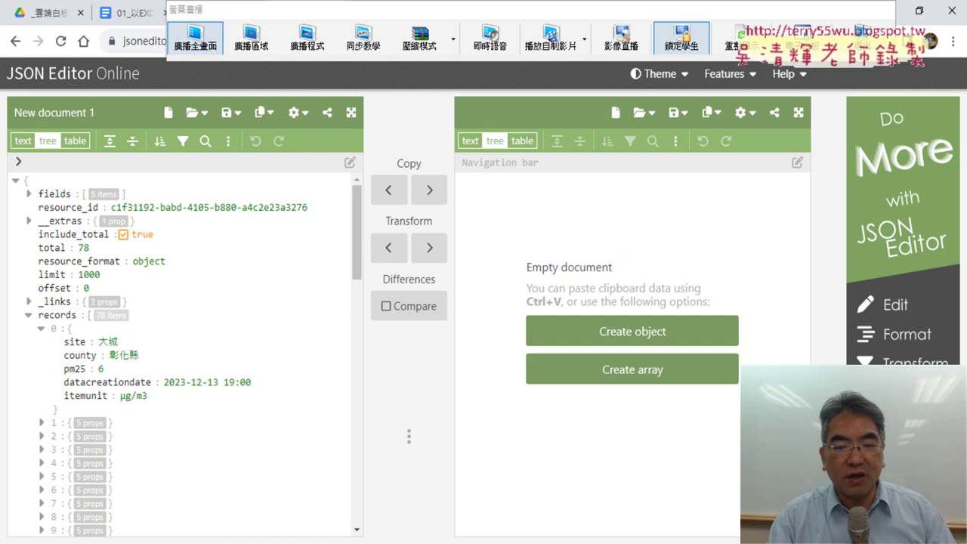
key("alt+Tab")
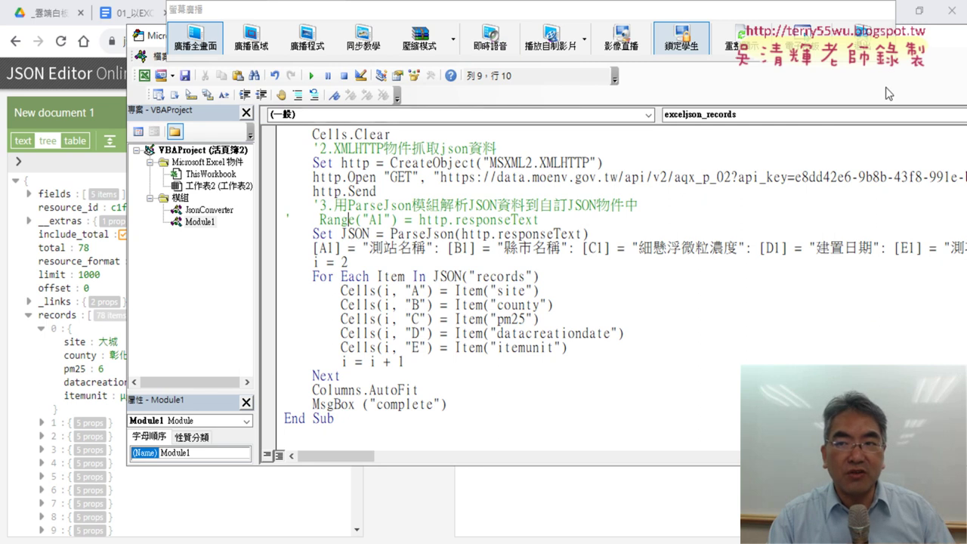
Step: Move the VBA code window aside and pen-mark the JSON root and records node
left_click_drag(920, 39, 932, 80)
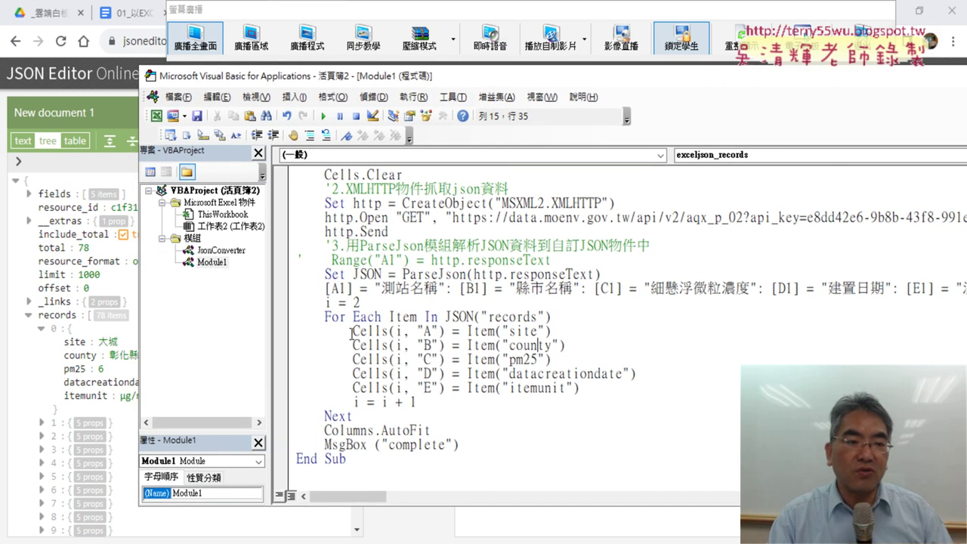
left_click_drag(442, 79, 473, 78)
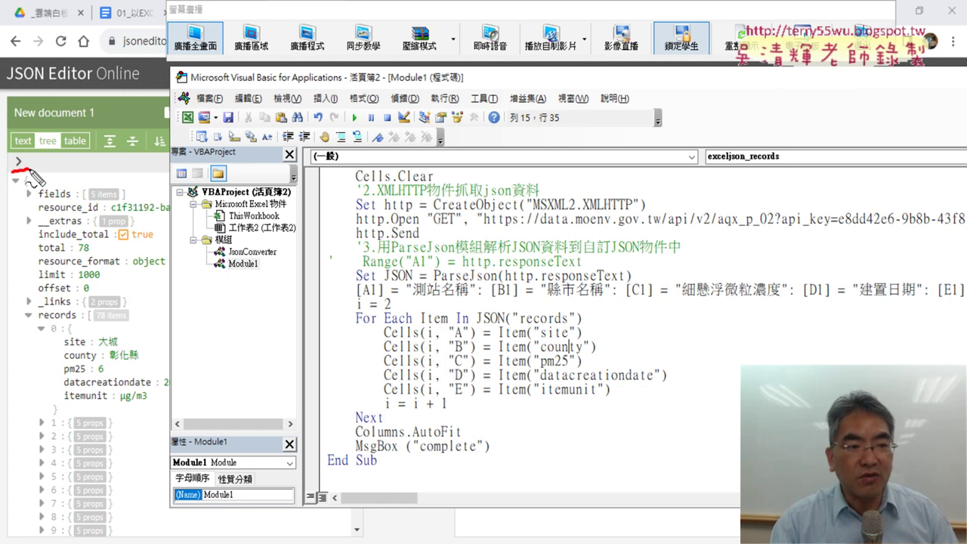
mouse_move(12, 184)
left_mouse_down()
mouse_move(41, 176)
mouse_move(17, 162)
left_mouse_up()
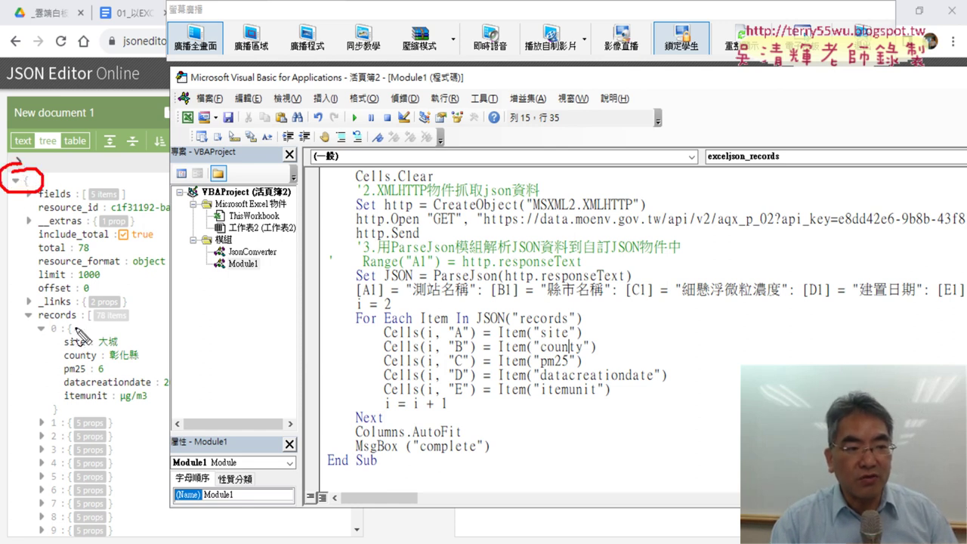
mouse_move(77, 323)
left_mouse_down()
mouse_move(34, 325)
mouse_move(189, 244)
mouse_move(541, 296)
left_mouse_up()
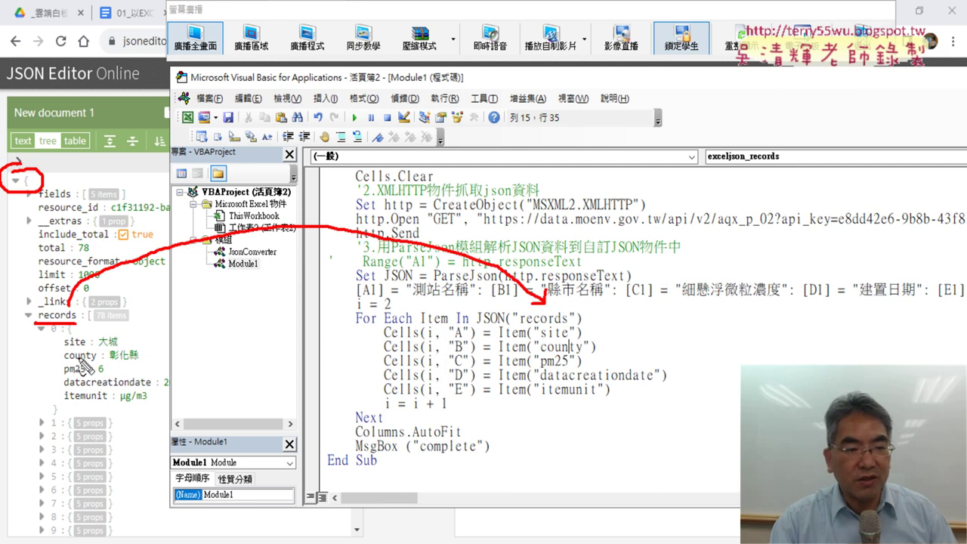
Step: Underline matching field names in tree and code, clear the ink, and return to JSON Editor Online
mouse_move(65, 370)
left_mouse_down()
mouse_move(84, 369)
mouse_move(112, 402)
left_mouse_up()
mouse_move(542, 341)
left_mouse_down()
mouse_move(571, 339)
mouse_move(582, 351)
mouse_move(568, 366)
mouse_move(604, 379)
mouse_move(597, 395)
left_mouse_up()
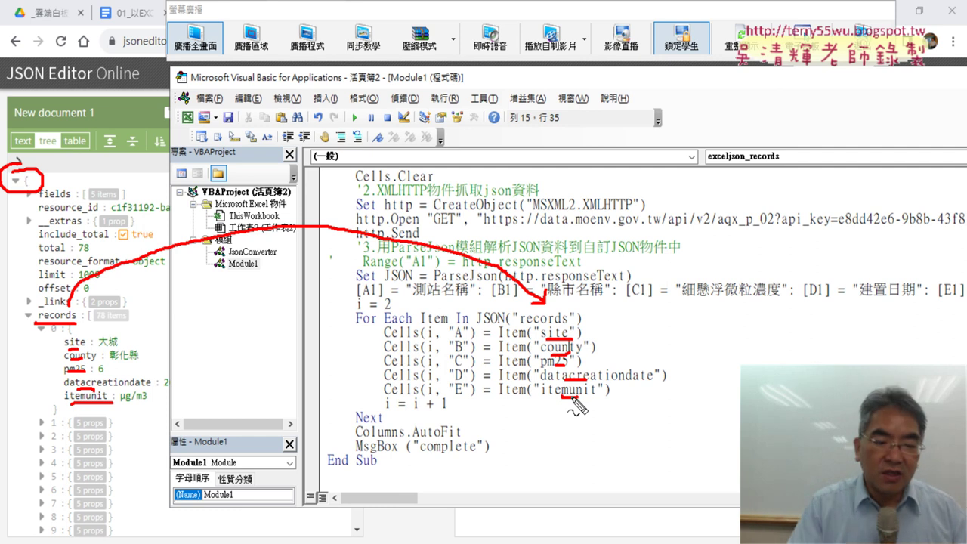
key("Escape")
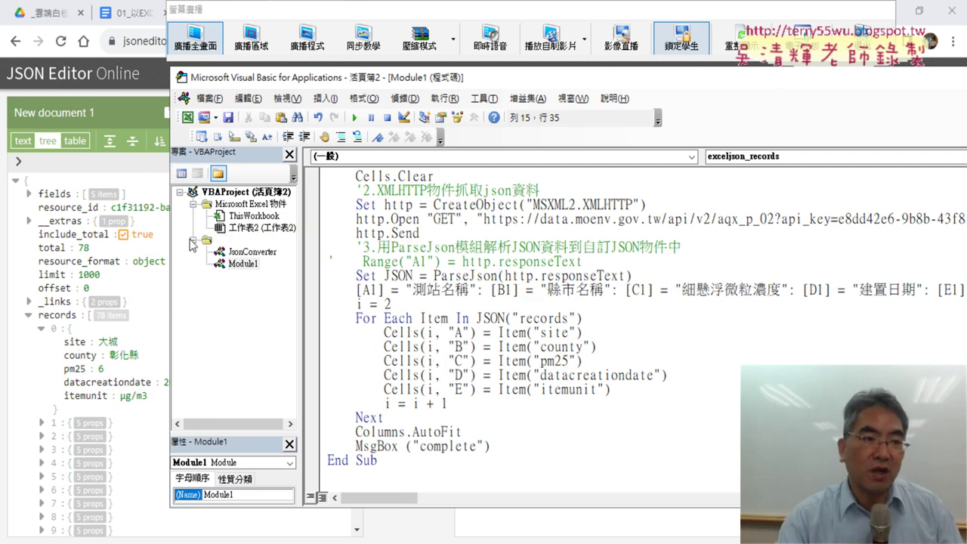
left_click(133, 109)
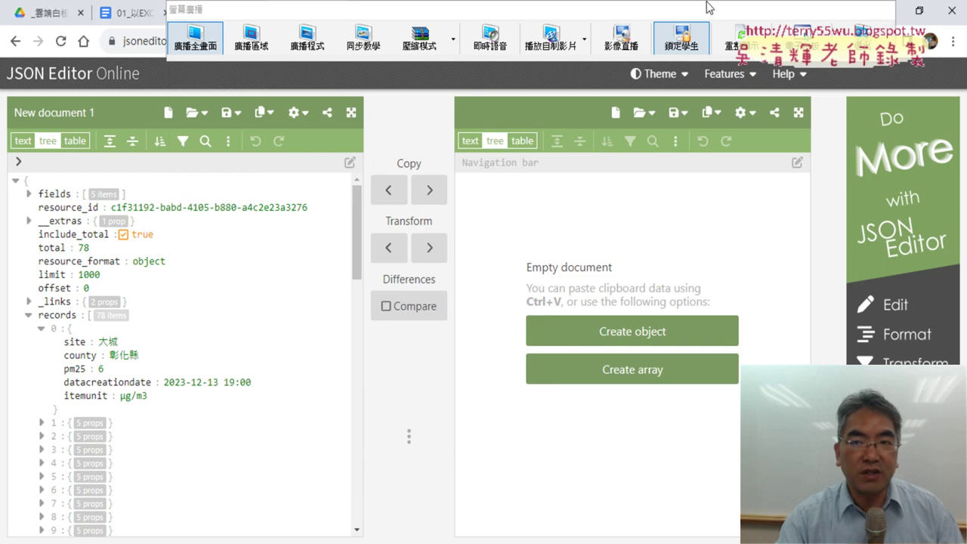
Step: Open data.gov.tw's full dataset list via 資料集 > 全部資料集瀏覽
left_click(390, 14)
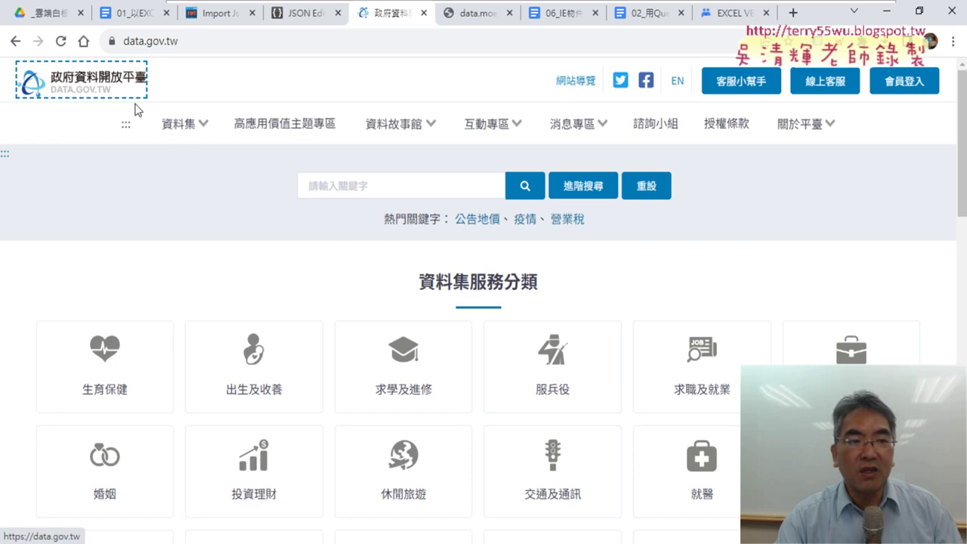
left_click(180, 126)
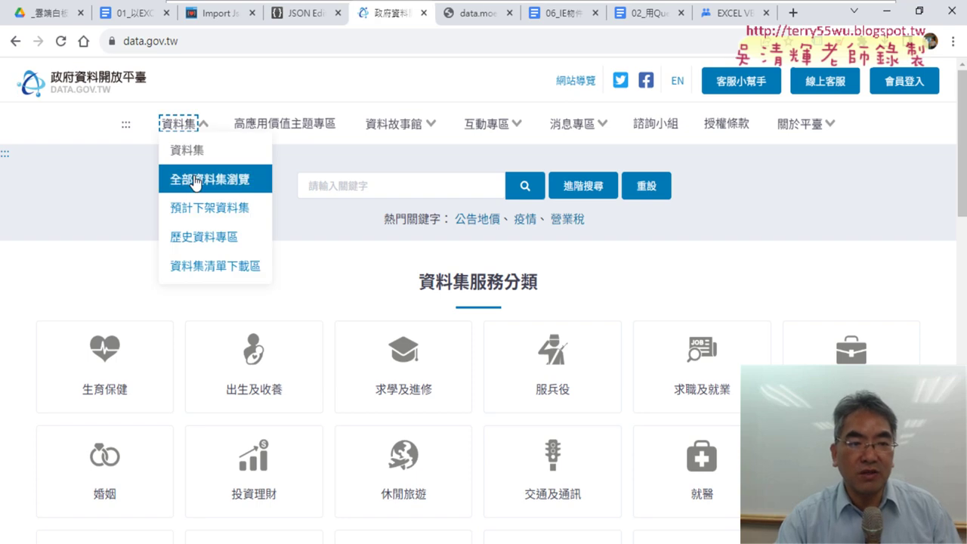
left_click(243, 185)
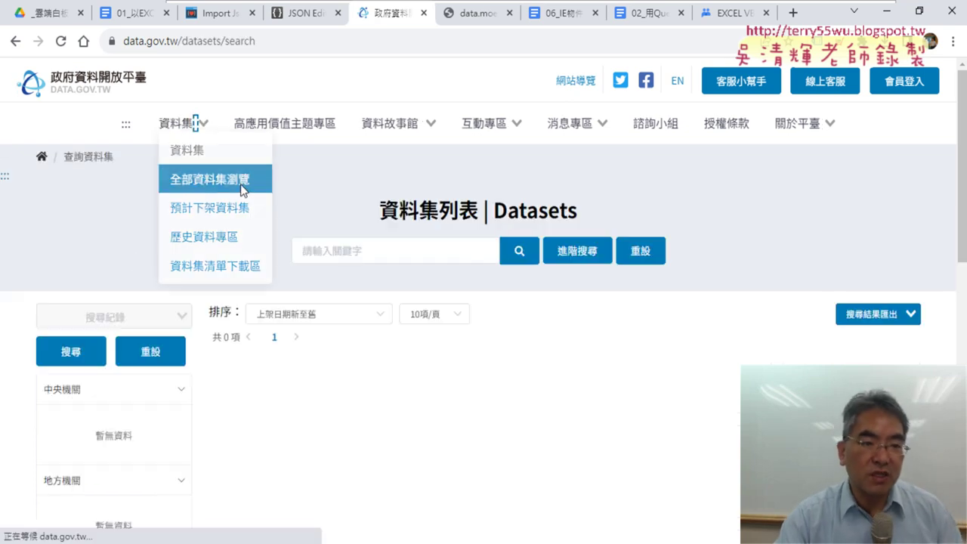
Step: Filter the dataset list to the JSON file format under 檔案格式
scroll(20, 315, "down", 6)
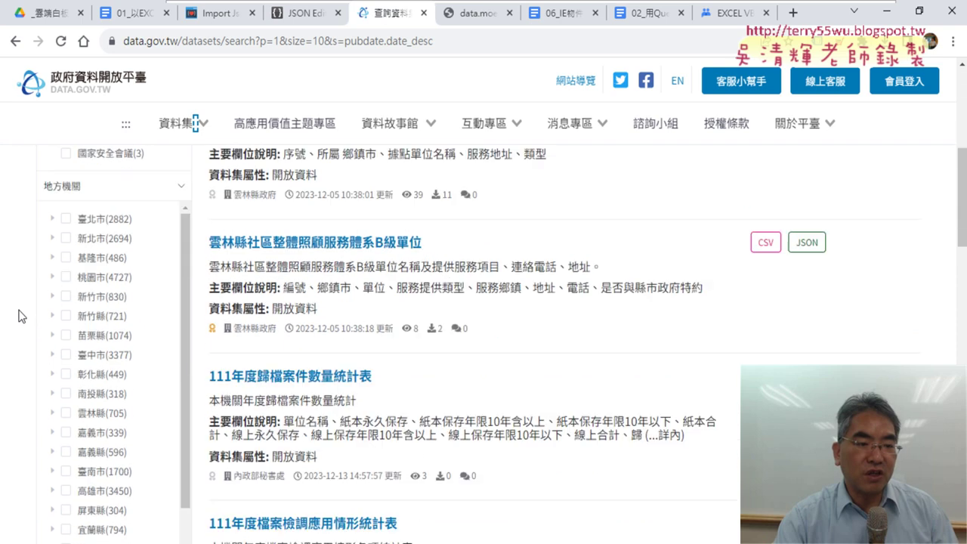
scroll(21, 316, "down", 5)
scroll(21, 316, "down", 5)
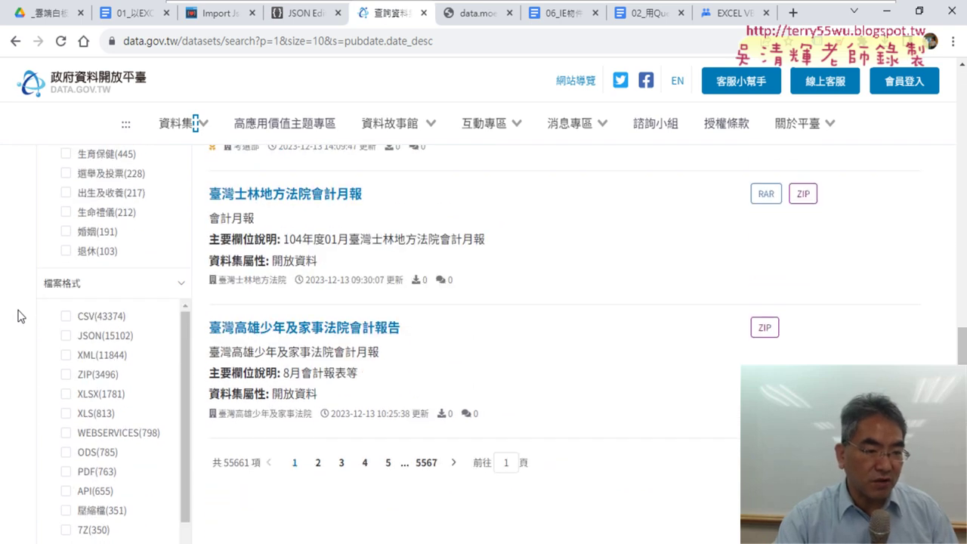
scroll(39, 295, "down", 1)
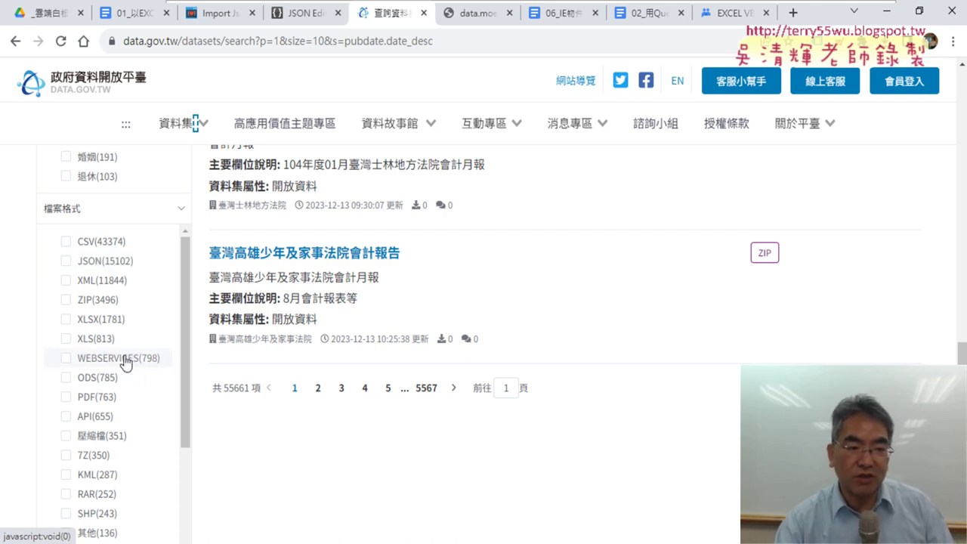
left_click(109, 264)
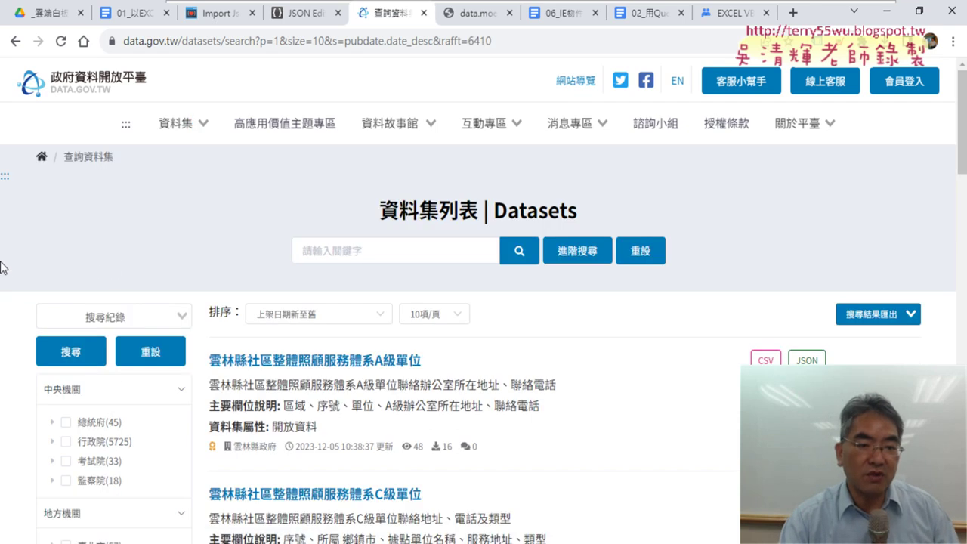
Step: Scroll the JSON dataset results and open the 排序 sort-order dropdown
scroll(0, 266, "down", 3)
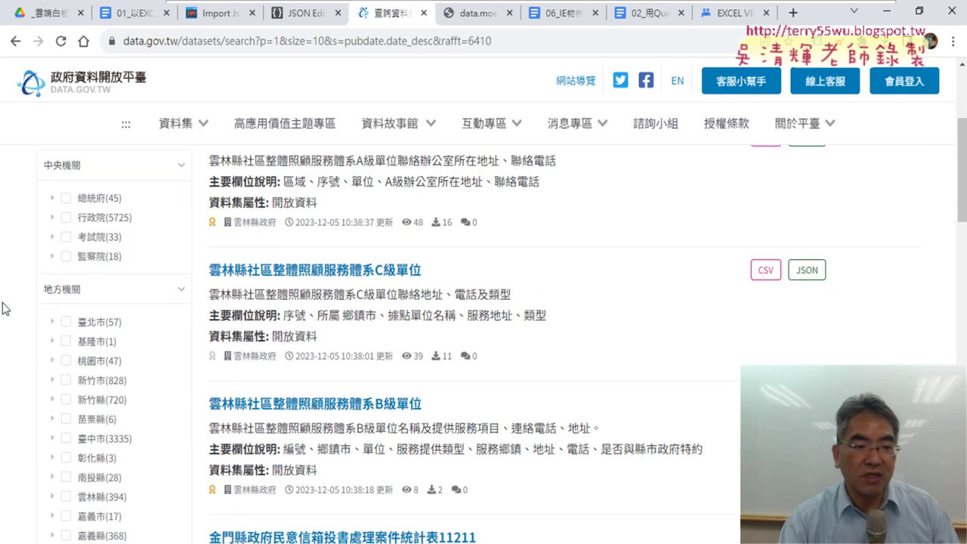
scroll(4, 308, "up", 3)
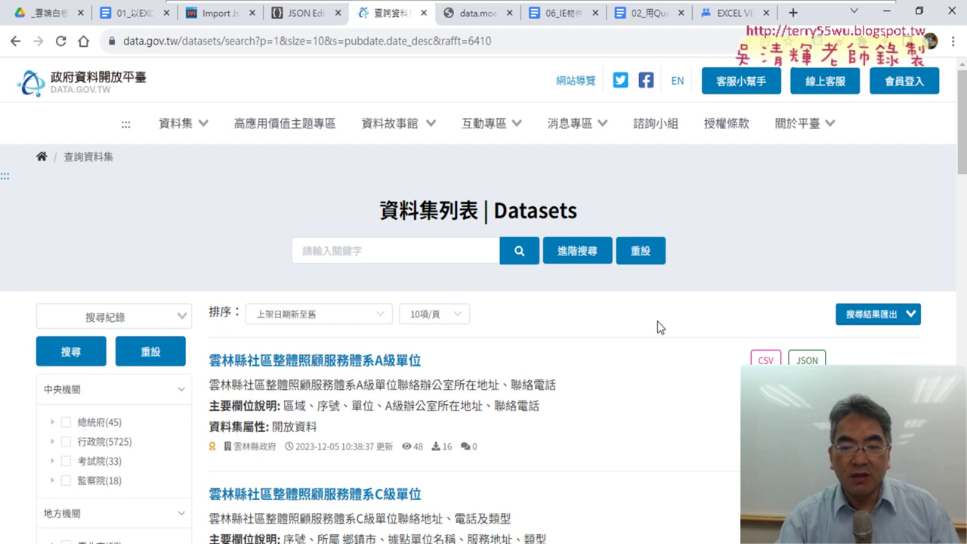
left_click(401, 255)
left_click(373, 317)
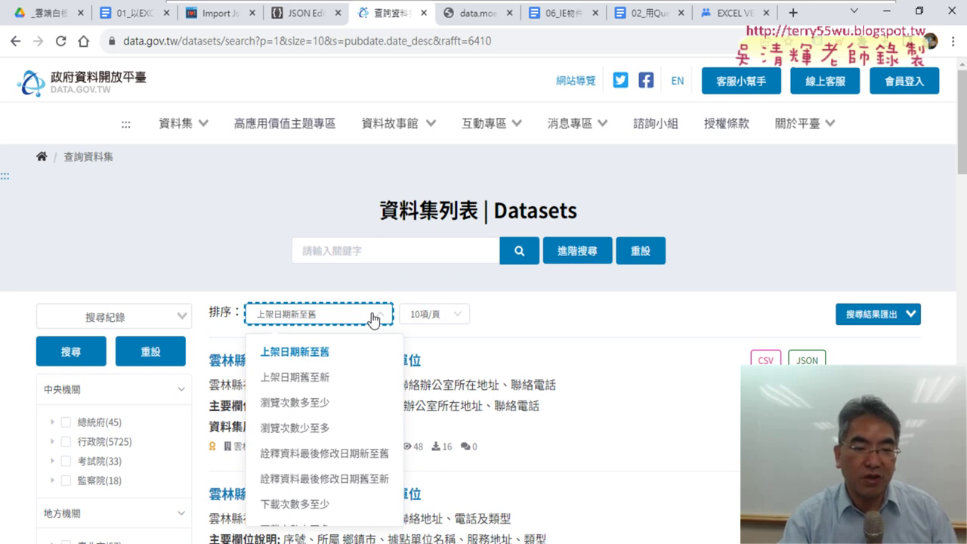
Step: Sort the JSON datasets by 瀏覽次數多至少 and select the 各鄉鎮市區人口密度 title
left_click(299, 410)
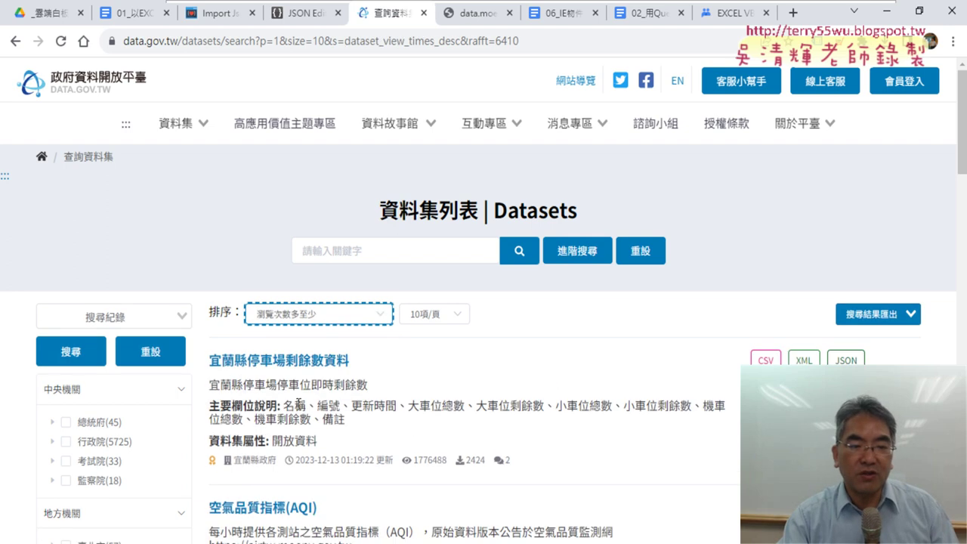
scroll(533, 317, "down", 3)
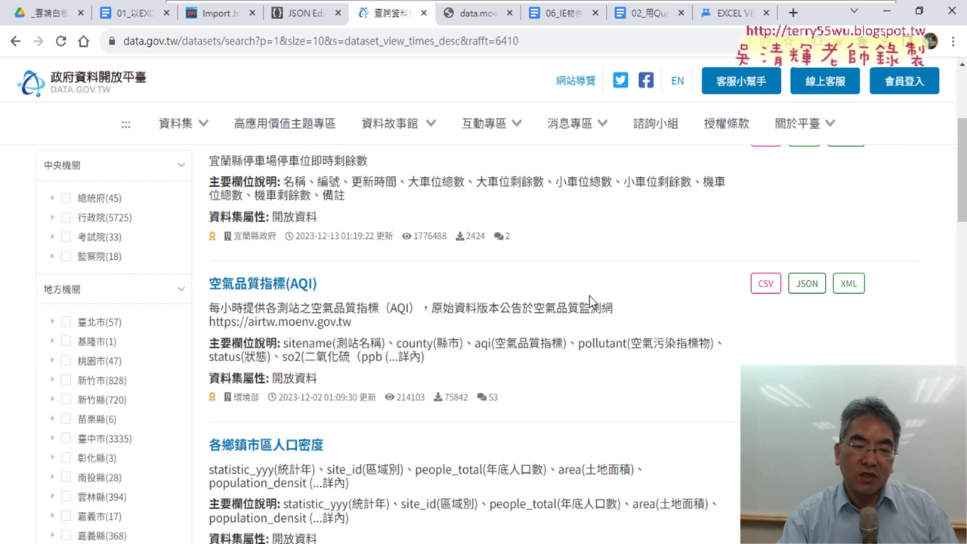
scroll(596, 286, "up", 1)
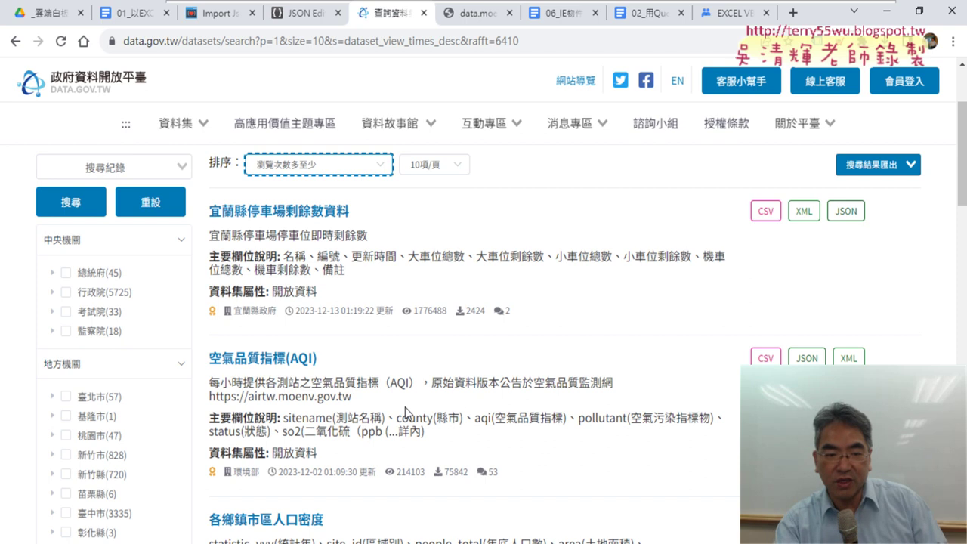
scroll(538, 368, "down", 3)
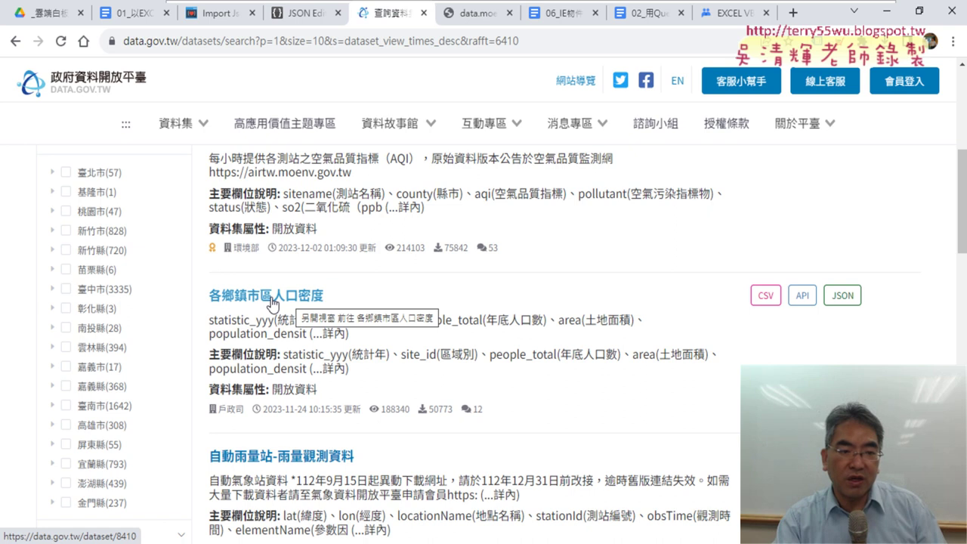
left_click_drag(209, 296, 332, 321)
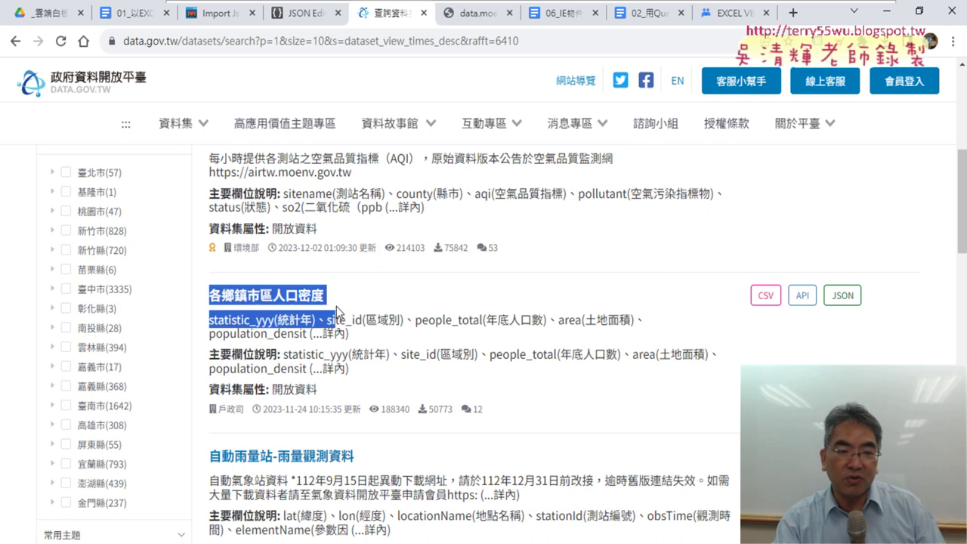
left_click(313, 296)
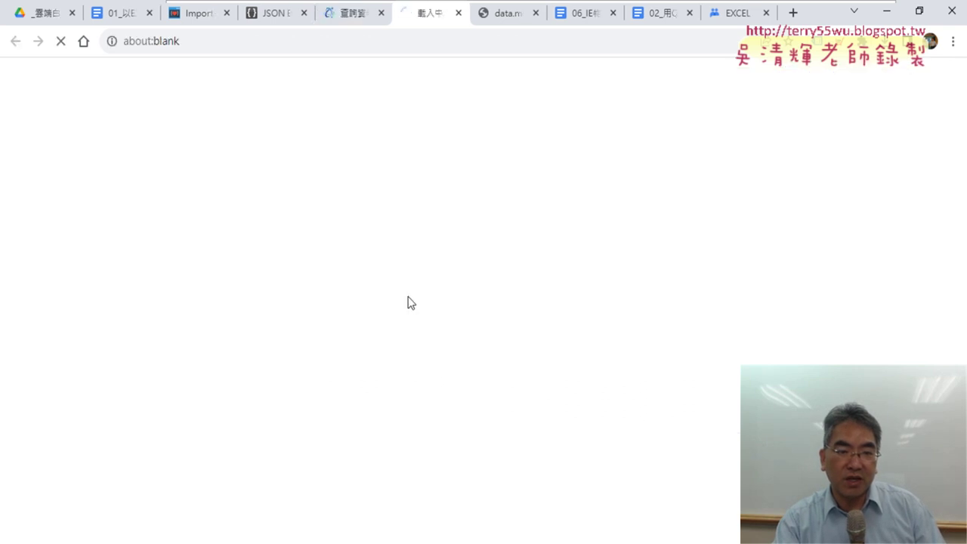
scroll(409, 302, "down", 2)
scroll(408, 298, "down", 1)
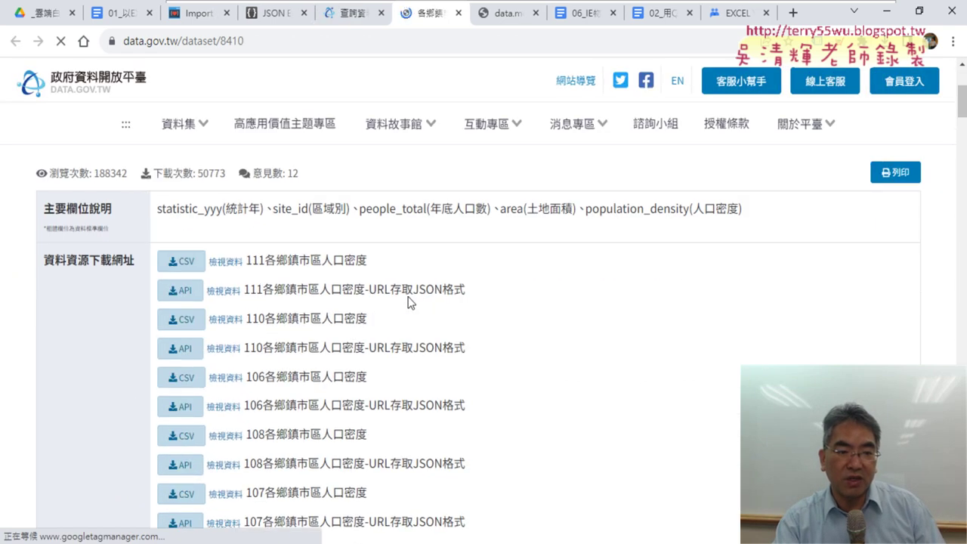
scroll(582, 287, "down", 1)
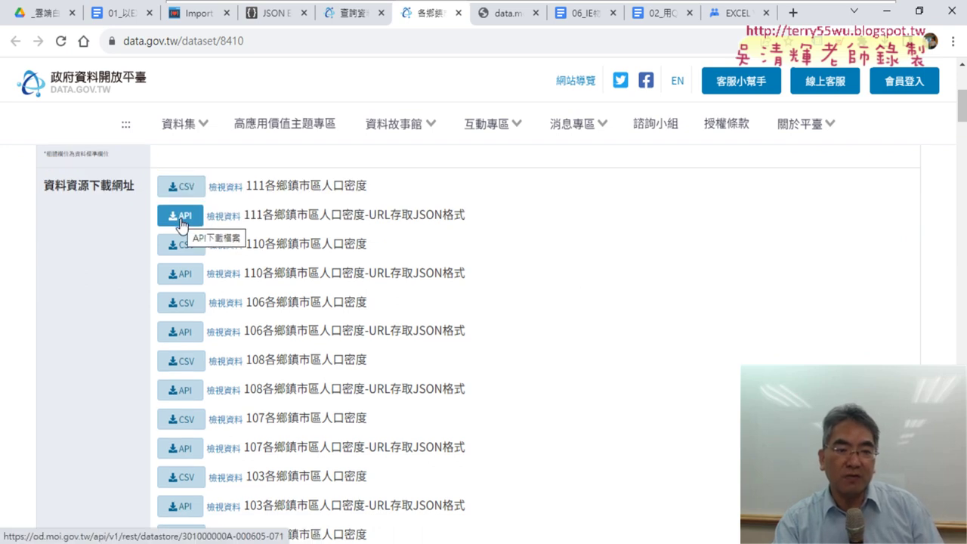
left_click_drag(482, 219, 385, 217)
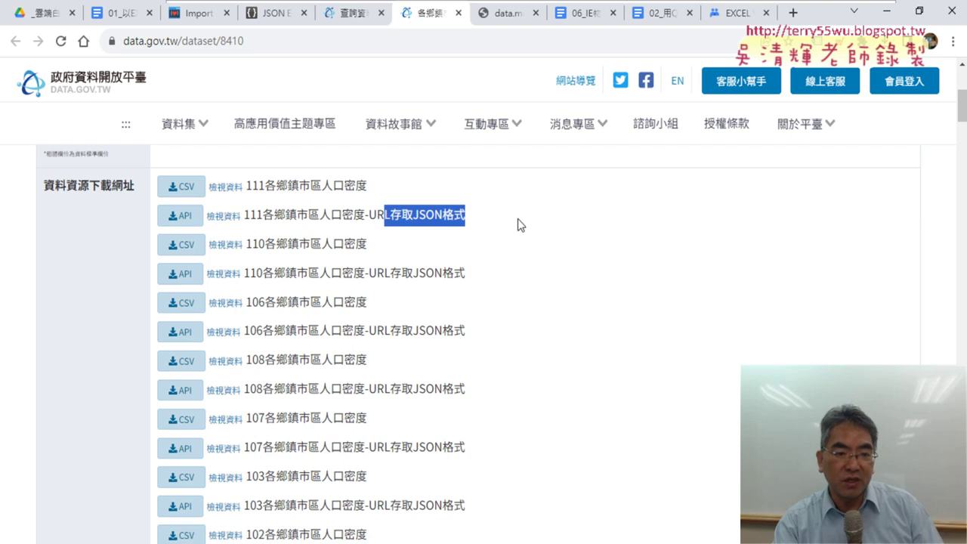
scroll(517, 218, "down", 2)
scroll(468, 317, "down", 1)
scroll(371, 427, "down", 3)
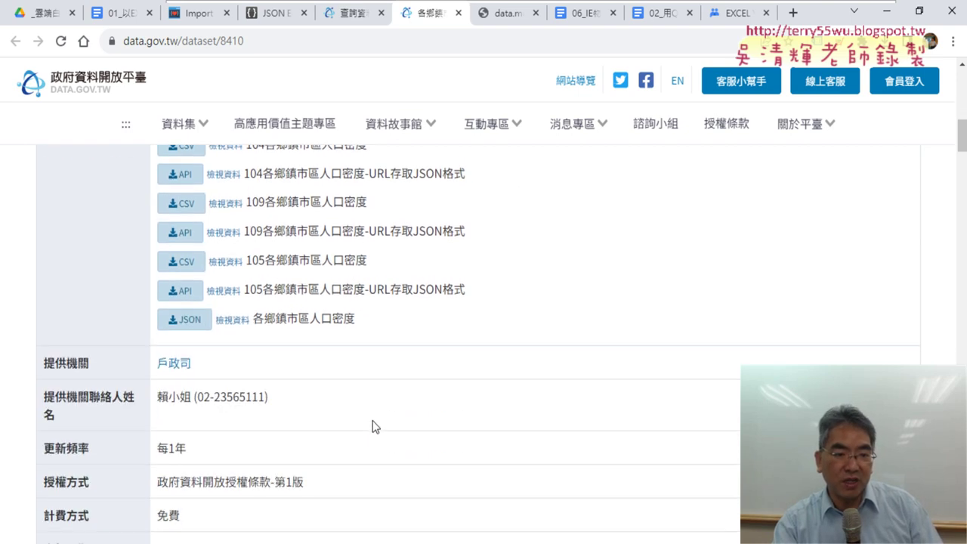
scroll(371, 427, "up", 6)
scroll(382, 308, "down", 1)
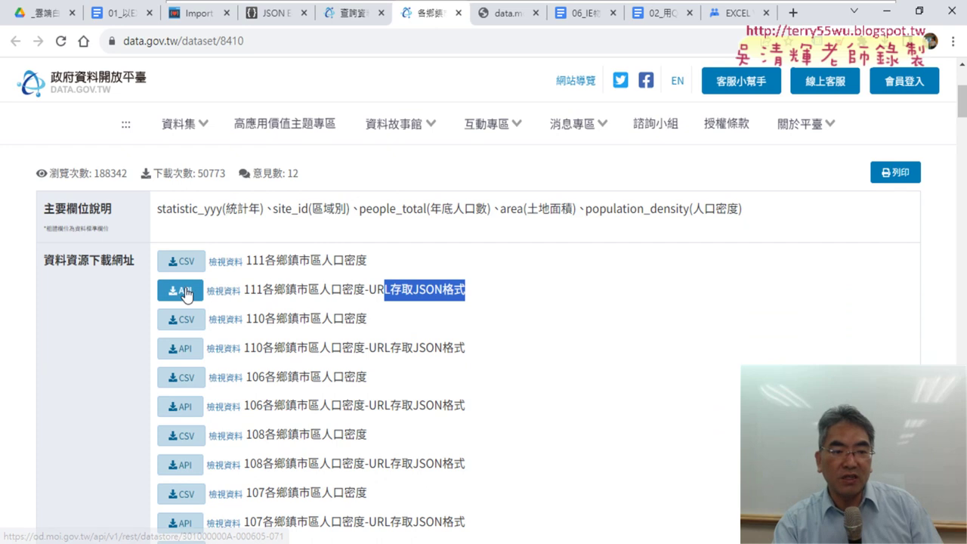
Step: Open the 111 population-density API's download URL as raw JSON in a new tab, declining translation
left_click(223, 293)
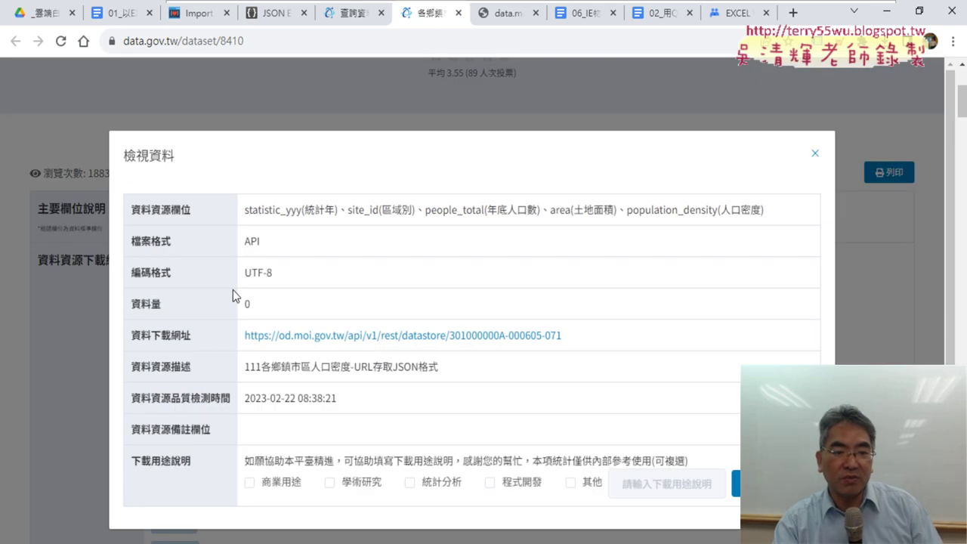
left_click(468, 341)
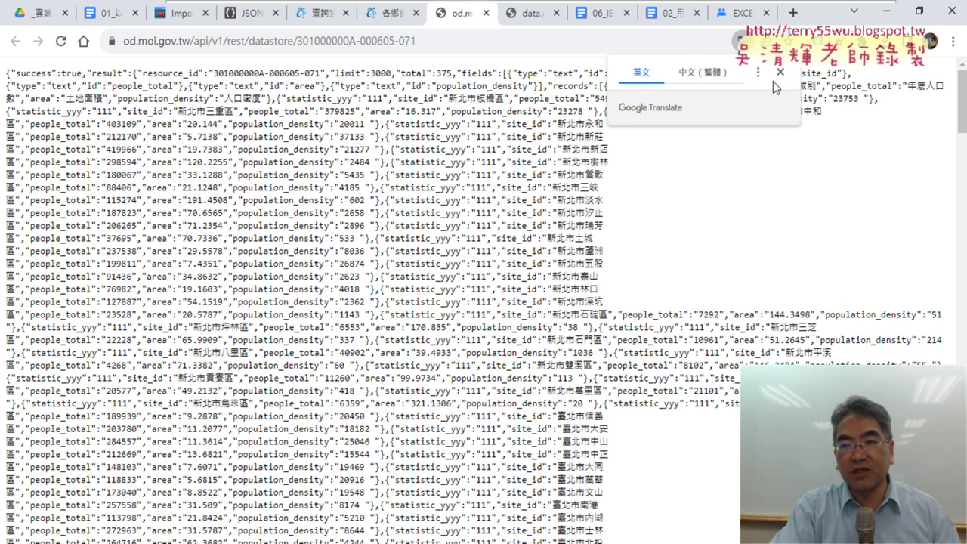
left_click(780, 72)
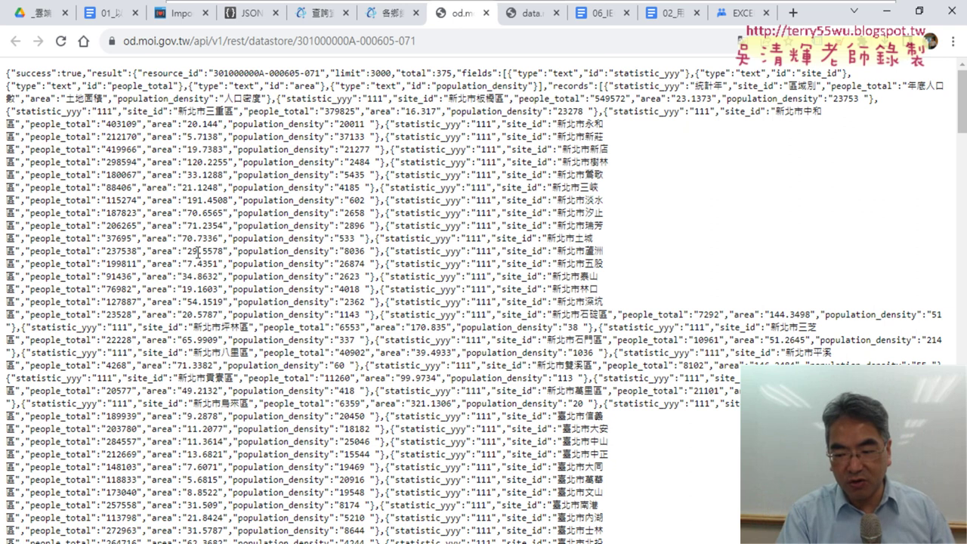
scroll(198, 255, "up", 2)
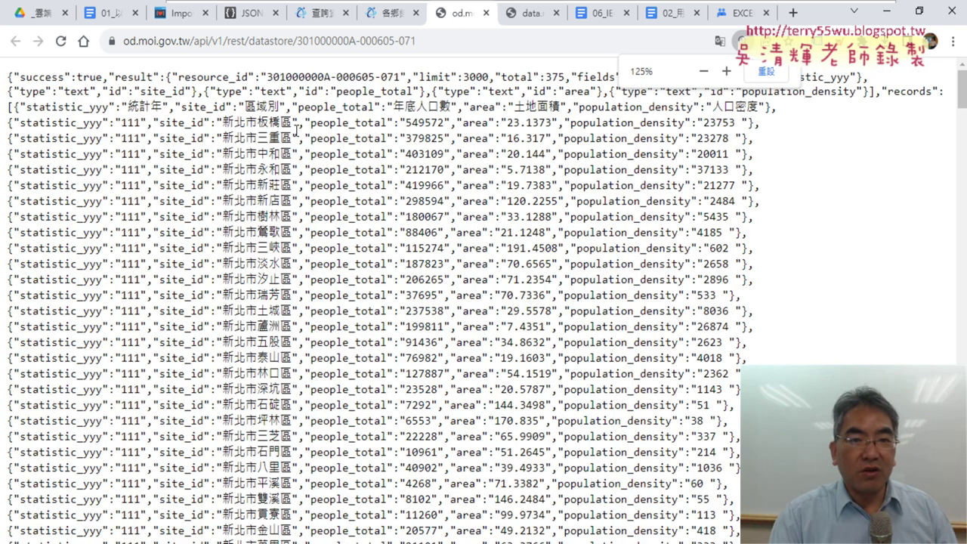
Step: Set the raw JSON page zoom to 150% and select all its text
left_click(392, 12)
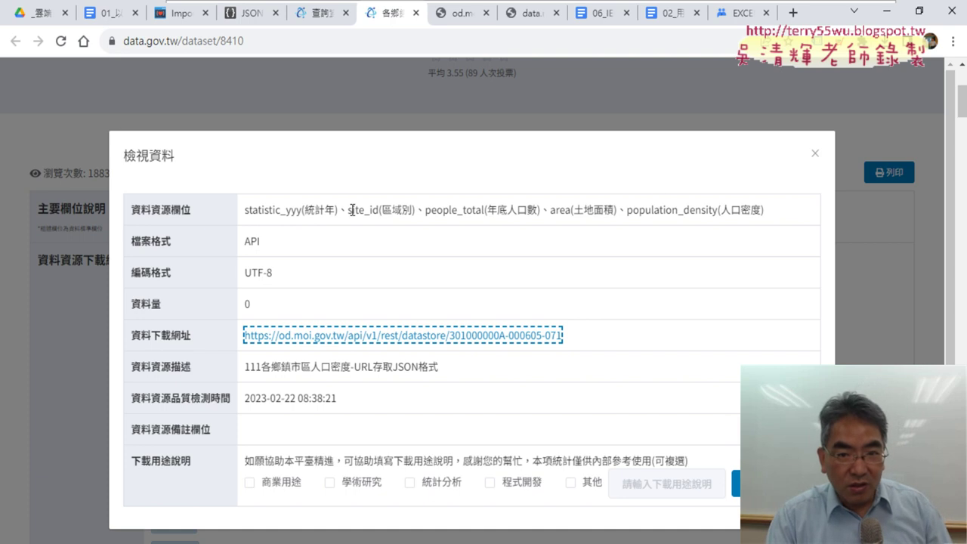
left_click(453, 15)
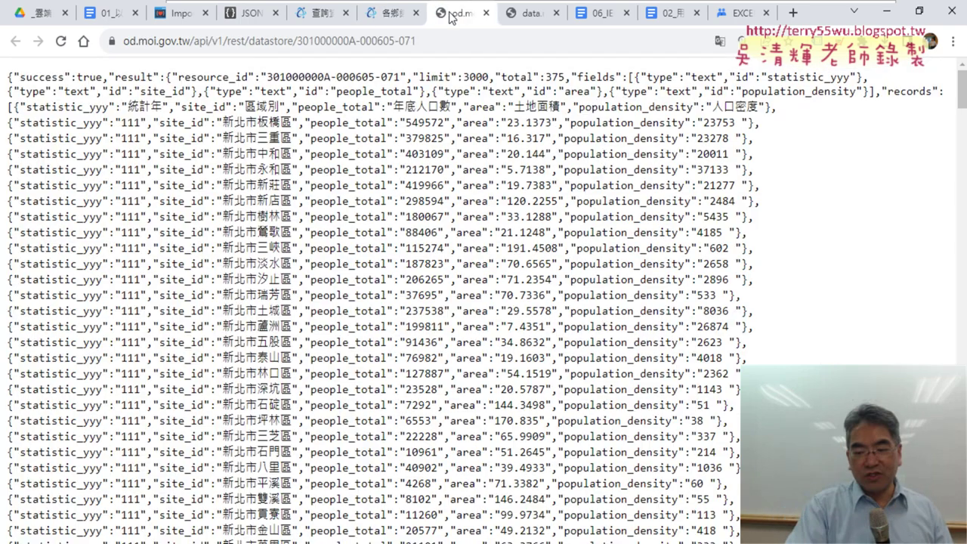
key("ctrl+plus")
key("ctrl+plus")
key("ctrl+plus")
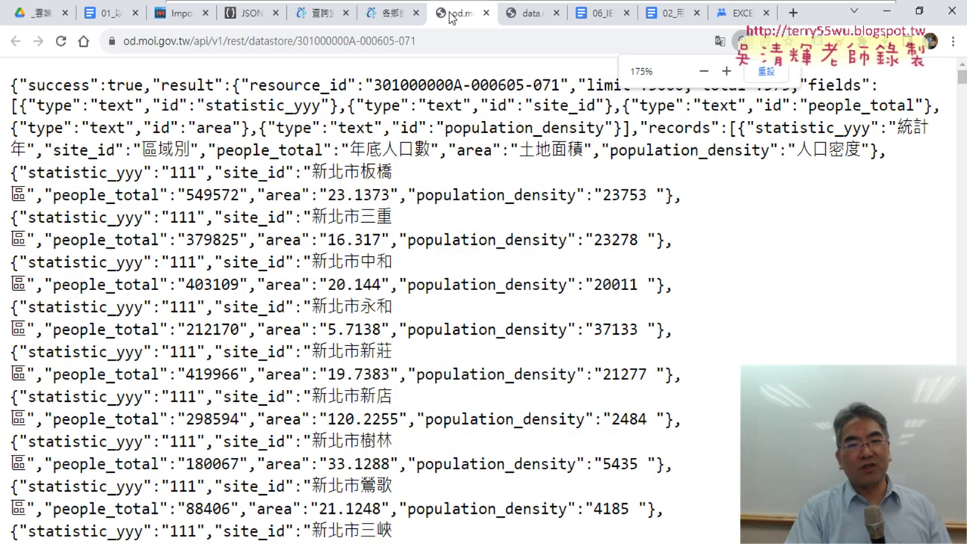
key("ctrl+minus")
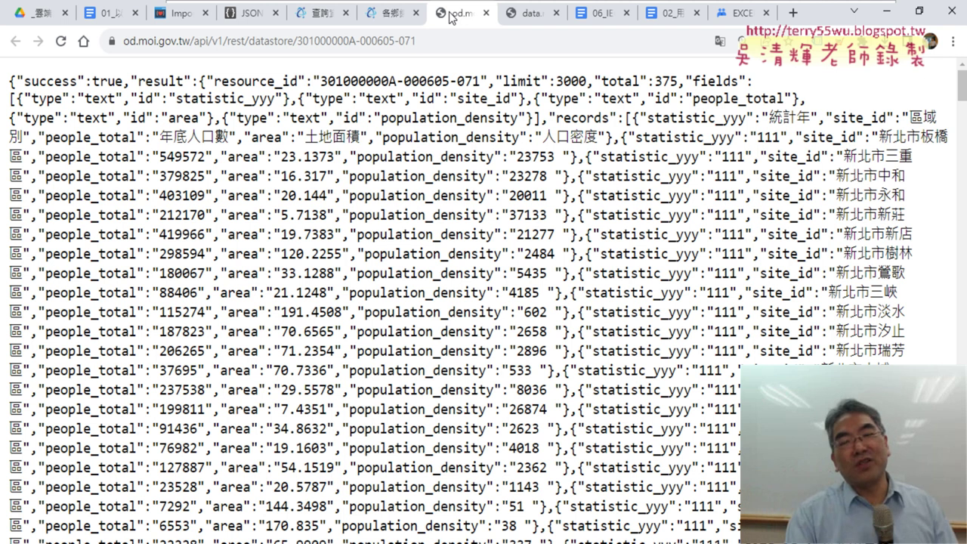
key("ctrl+a")
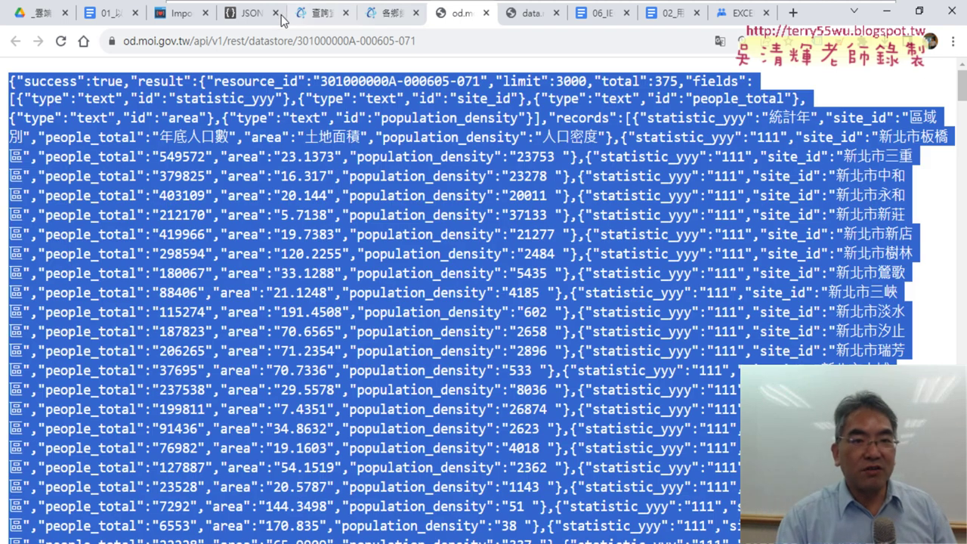
Step: Replace the left JSON Editor Online document with the copied population-density JSON and view it as a tree
left_click(253, 17)
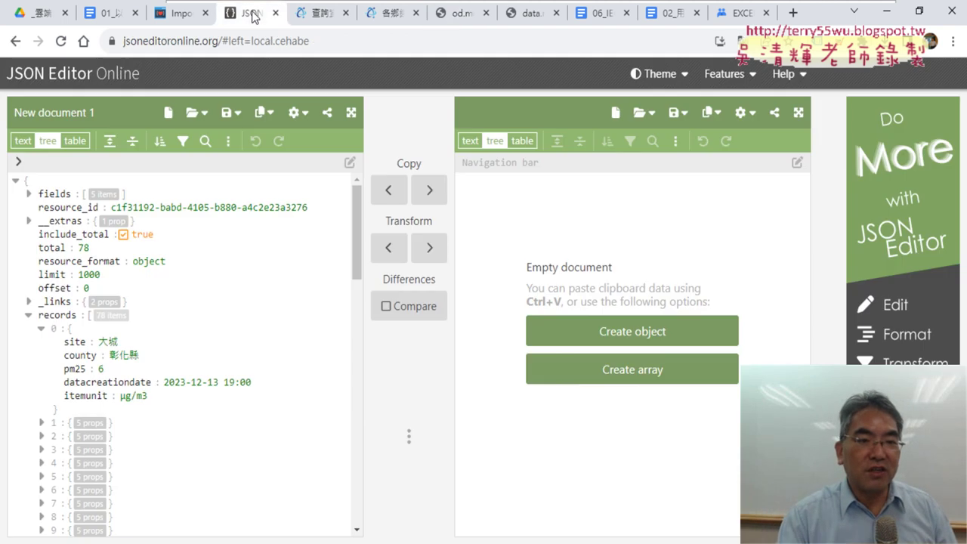
left_click(22, 141)
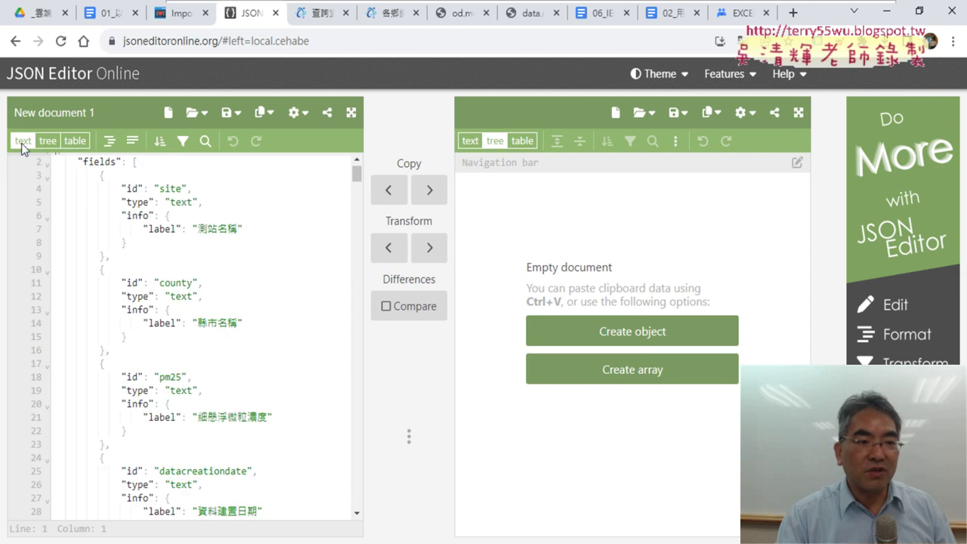
left_click(189, 243)
key("ctrl+a")
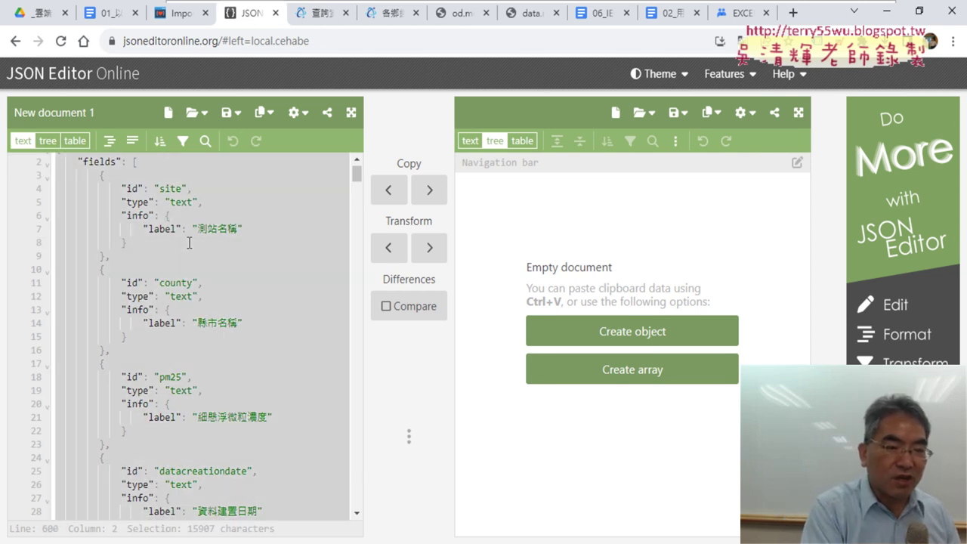
key("ctrl+v")
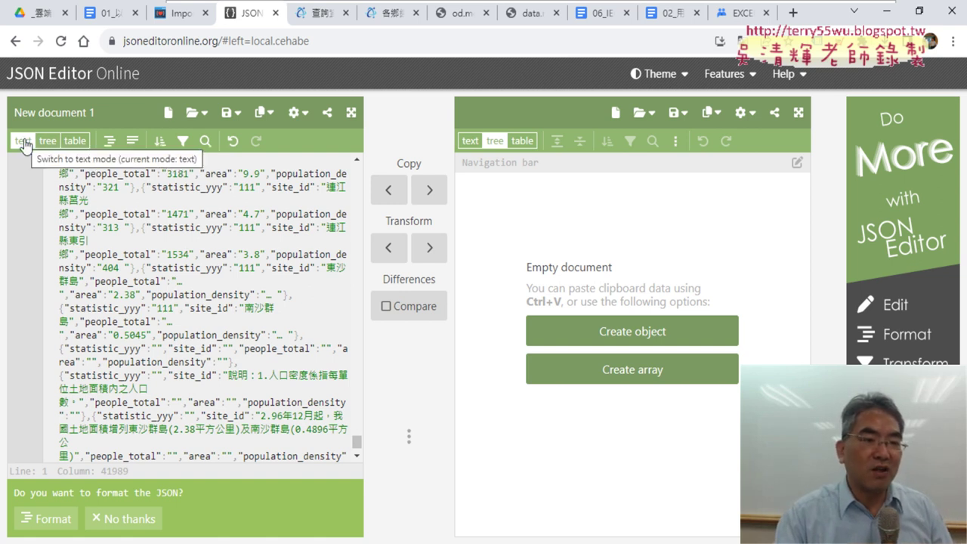
left_click(47, 141)
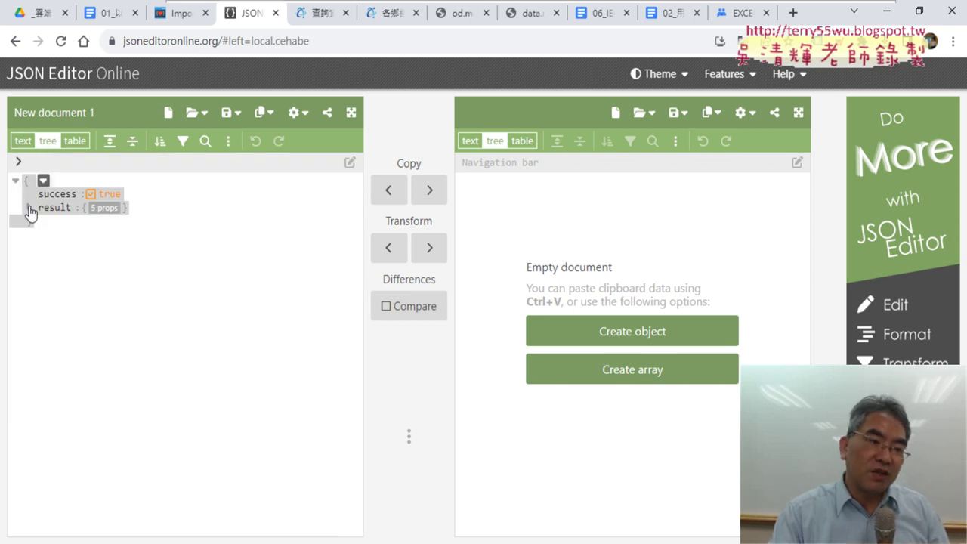
Step: Expand root, result and records to reveal limit 3000, total 375 and the 375 records
left_click(17, 181)
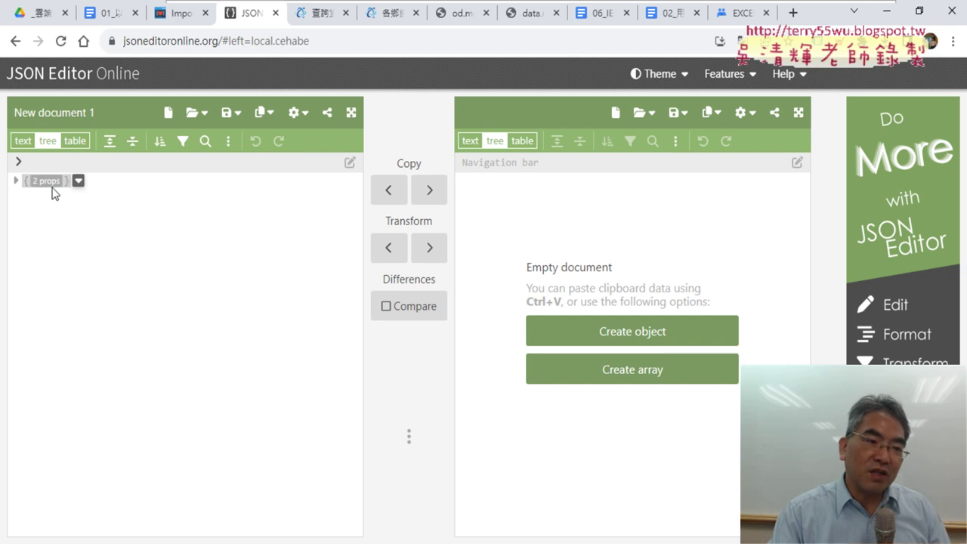
left_click(16, 181)
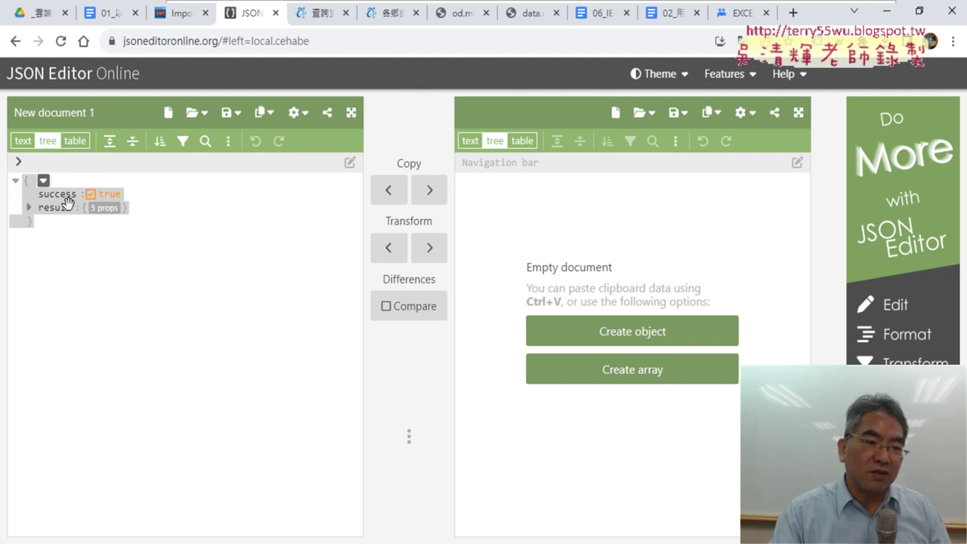
left_click(28, 209)
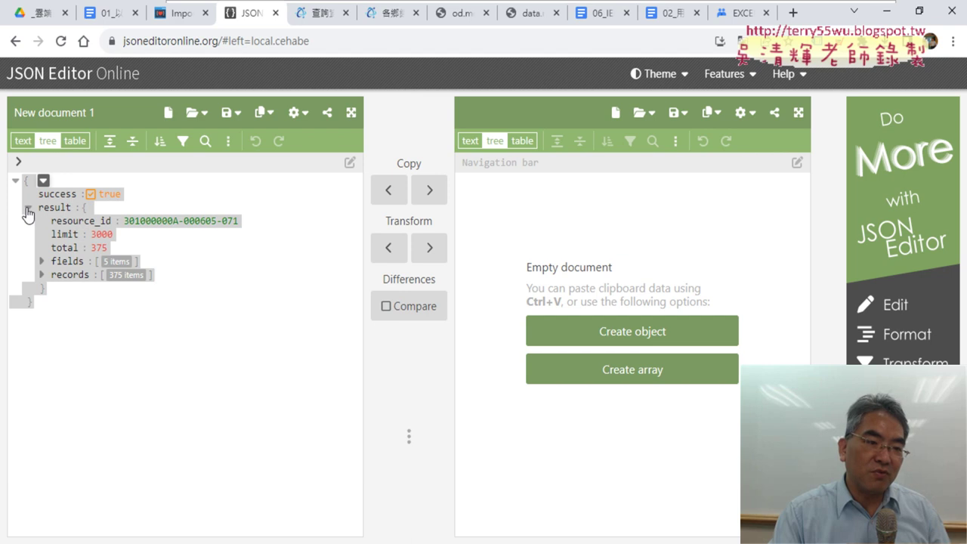
left_click(41, 276)
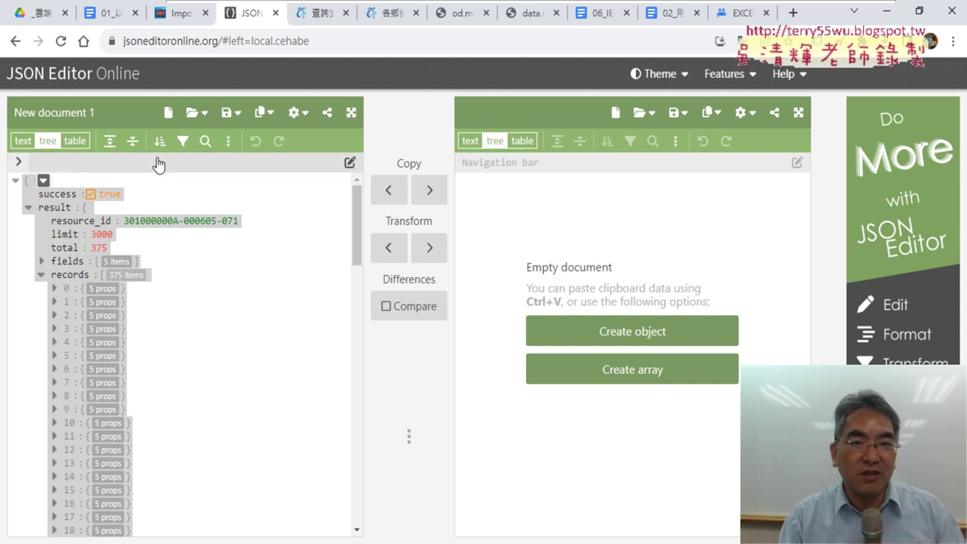
Step: Scroll the Google Docs lesson notes down to the 錄製巨集與修改VBA section's 下載JSON巨集 code
left_click(121, 19)
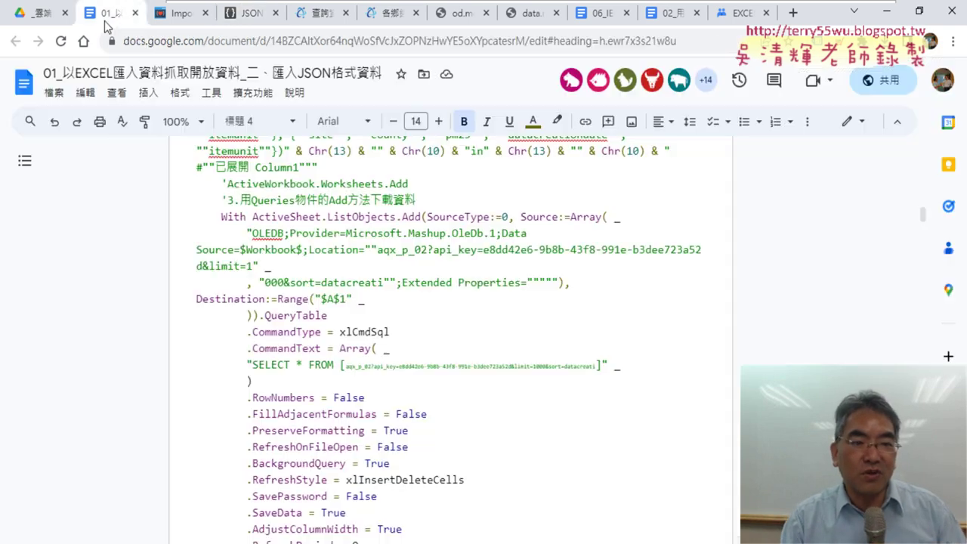
scroll(579, 278, "up", 3)
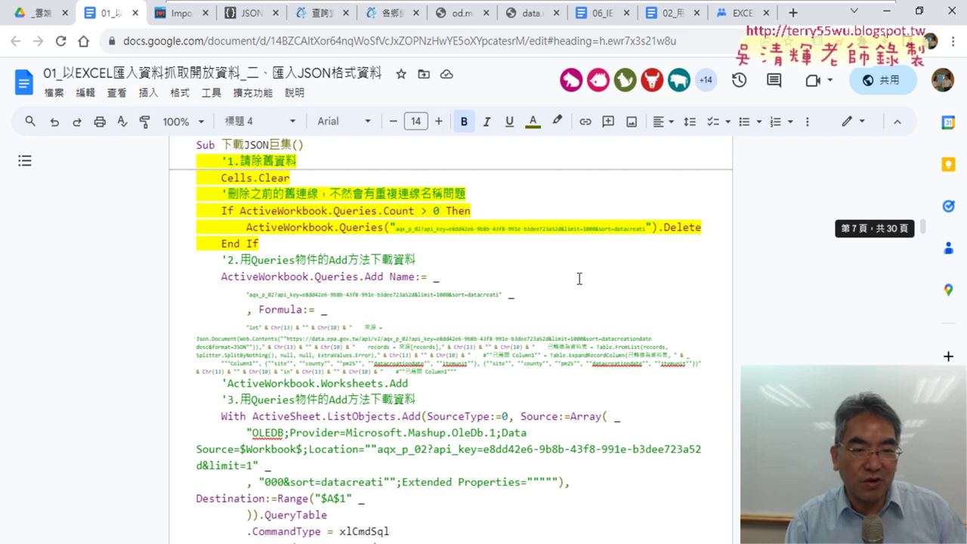
scroll(578, 279, "down", 10)
scroll(578, 279, "down", 5)
scroll(578, 279, "down", 5)
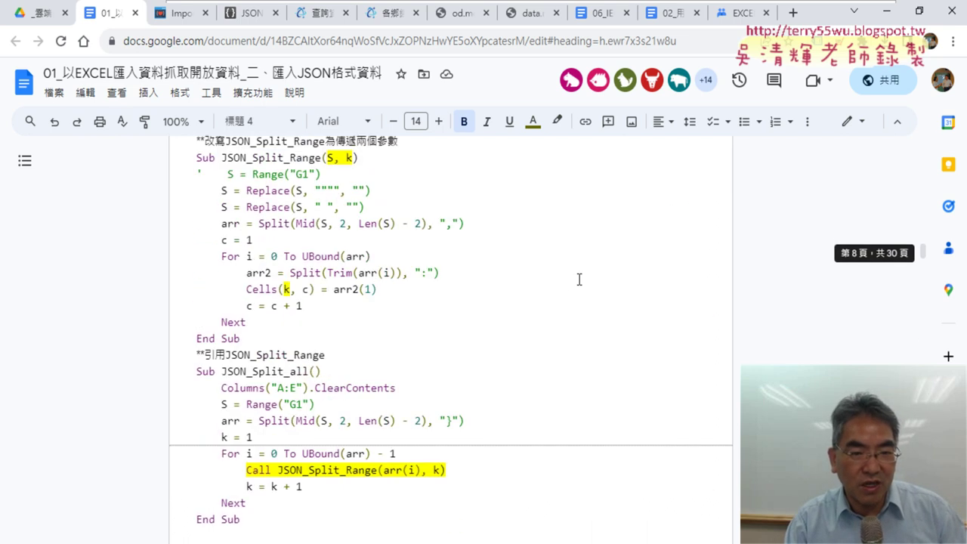
scroll(578, 279, "down", 4)
scroll(578, 280, "down", 5)
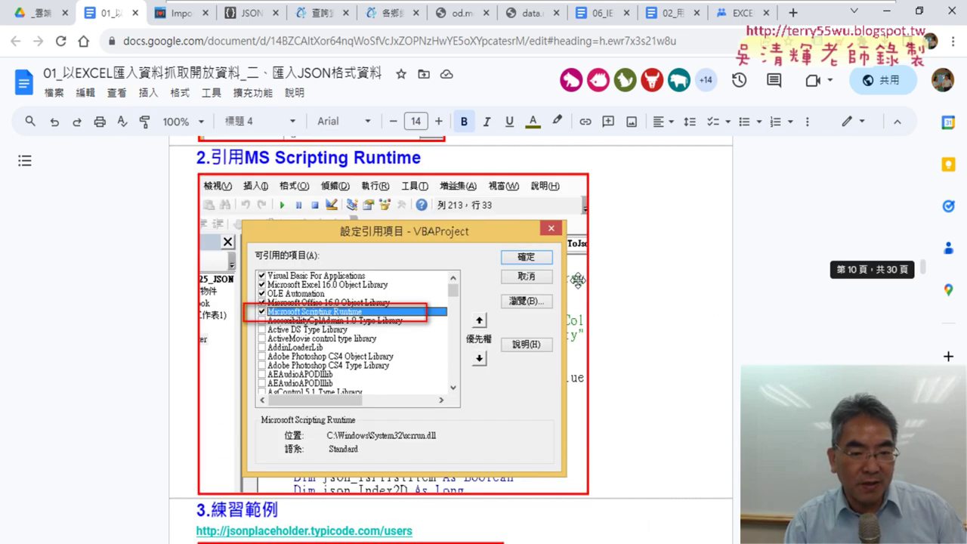
scroll(578, 280, "down", 4)
scroll(579, 280, "down", 5)
scroll(578, 280, "down", 5)
scroll(579, 281, "down", 5)
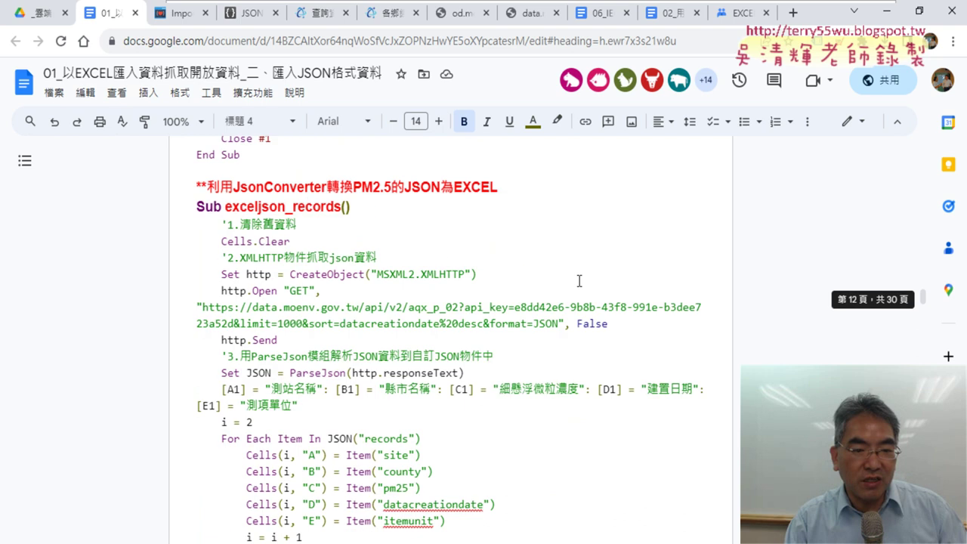
scroll(579, 281, "down", 5)
scroll(579, 281, "down", 3)
scroll(578, 281, "down", 1)
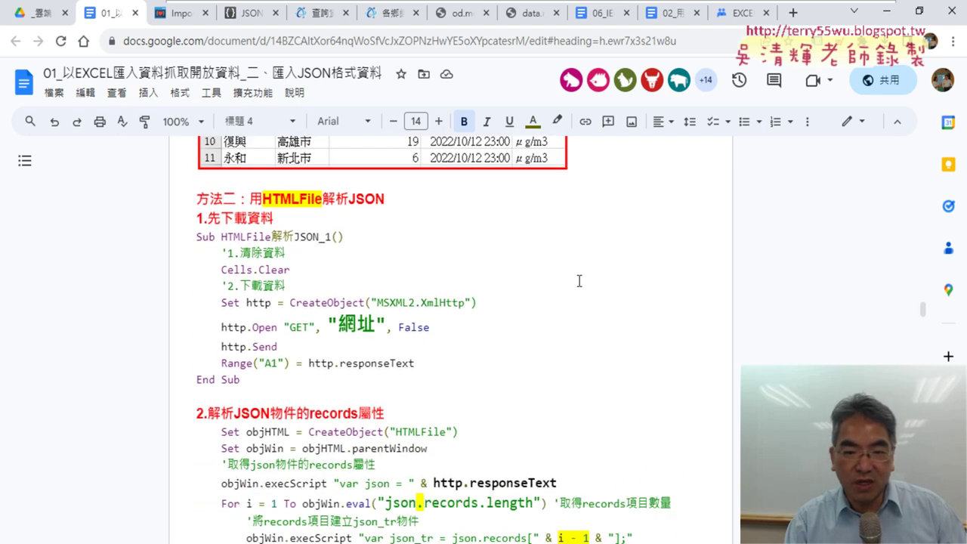
scroll(579, 281, "down", 4)
scroll(578, 281, "down", 3)
scroll(579, 281, "down", 5)
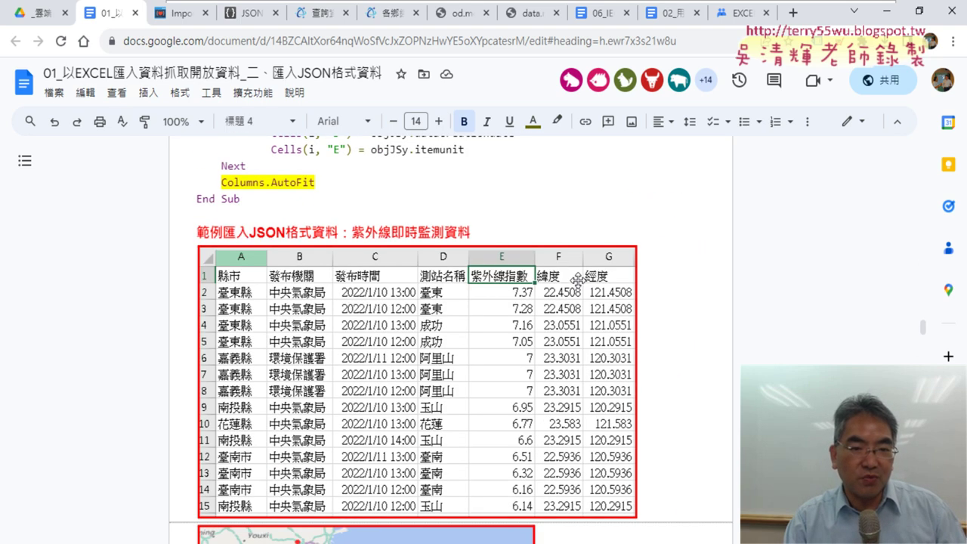
scroll(577, 281, "down", 3)
scroll(577, 281, "down", 3)
scroll(577, 281, "down", 4)
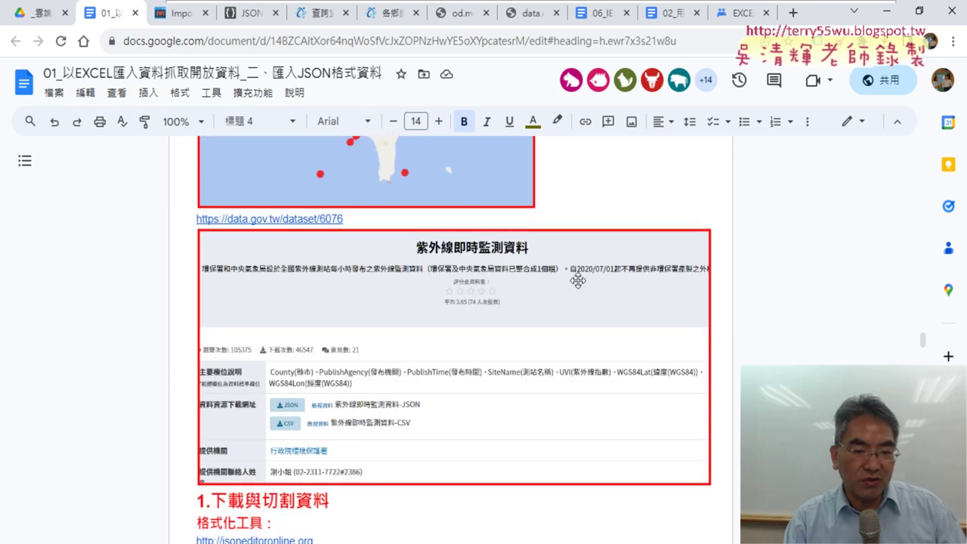
scroll(577, 281, "down", 4)
scroll(473, 206, "up", 3)
scroll(606, 324, "down", 4)
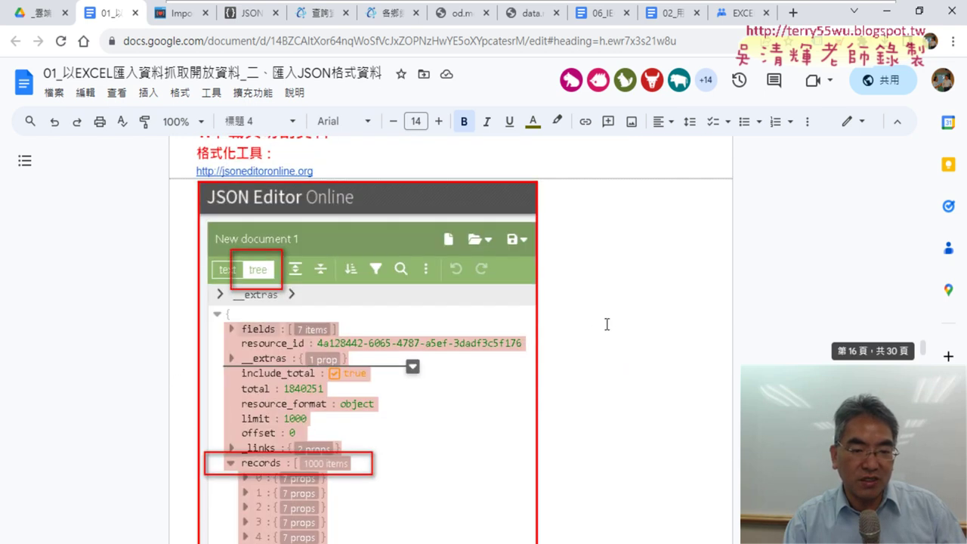
scroll(606, 324, "down", 4)
scroll(606, 324, "down", 4)
scroll(607, 324, "down", 5)
scroll(607, 324, "down", 5)
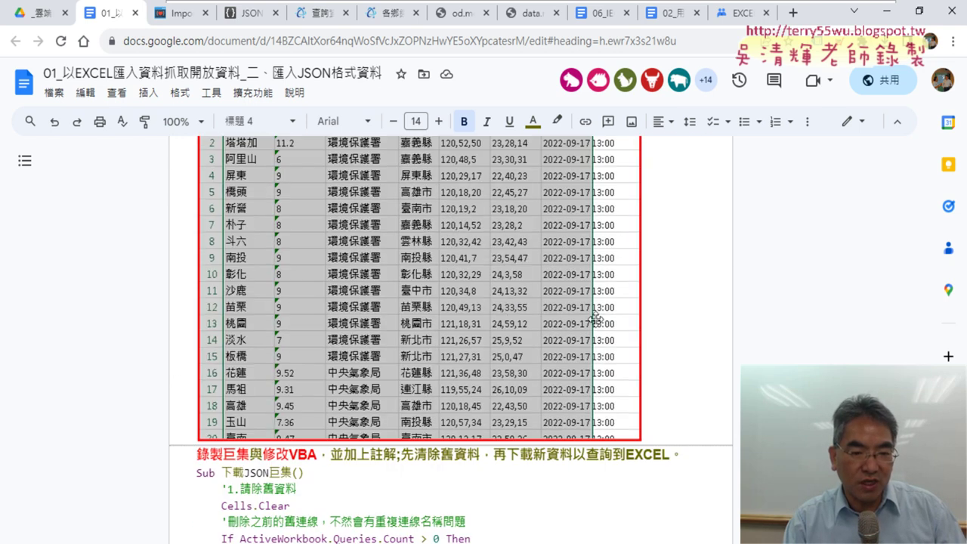
scroll(508, 313, "down", 4)
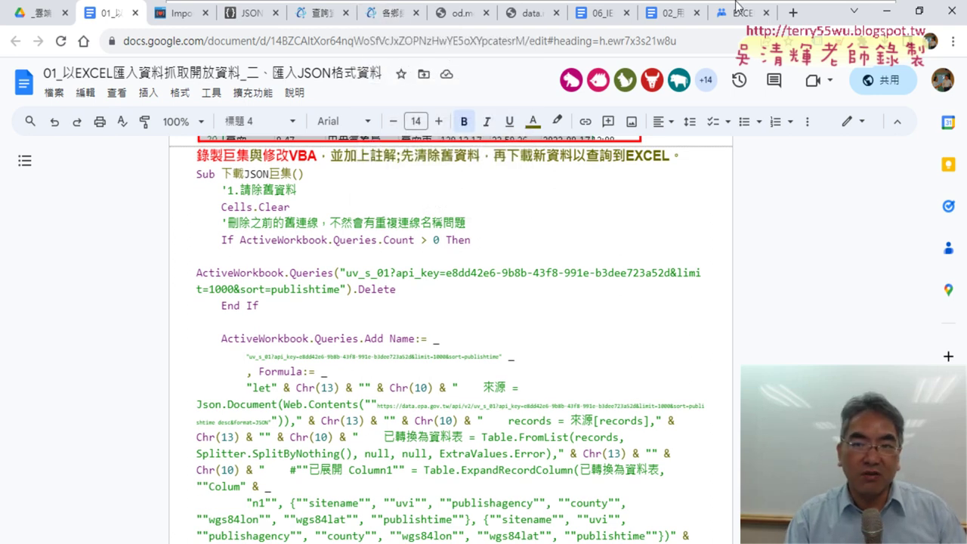
Step: Open the EVO Class Management teacher console from the top-edge toolbar
left_click(862, 35)
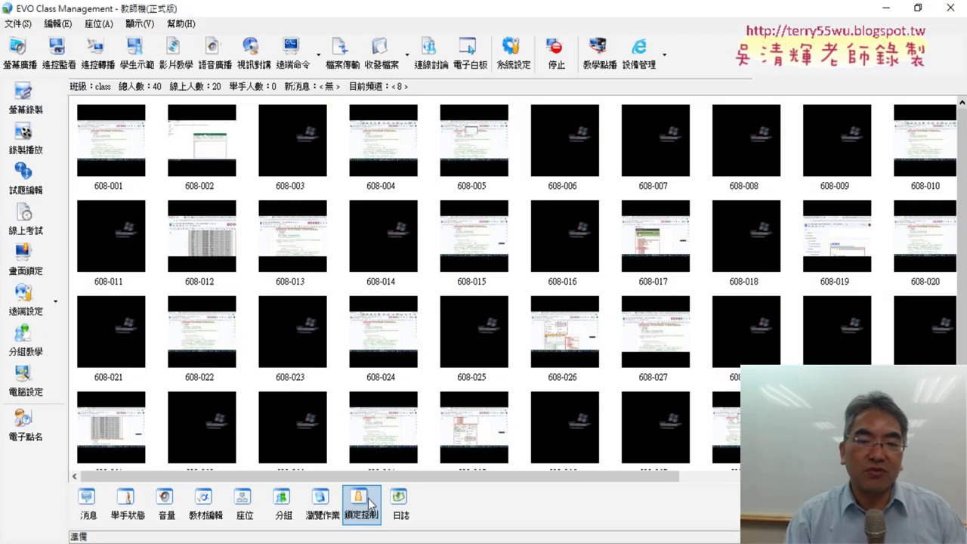